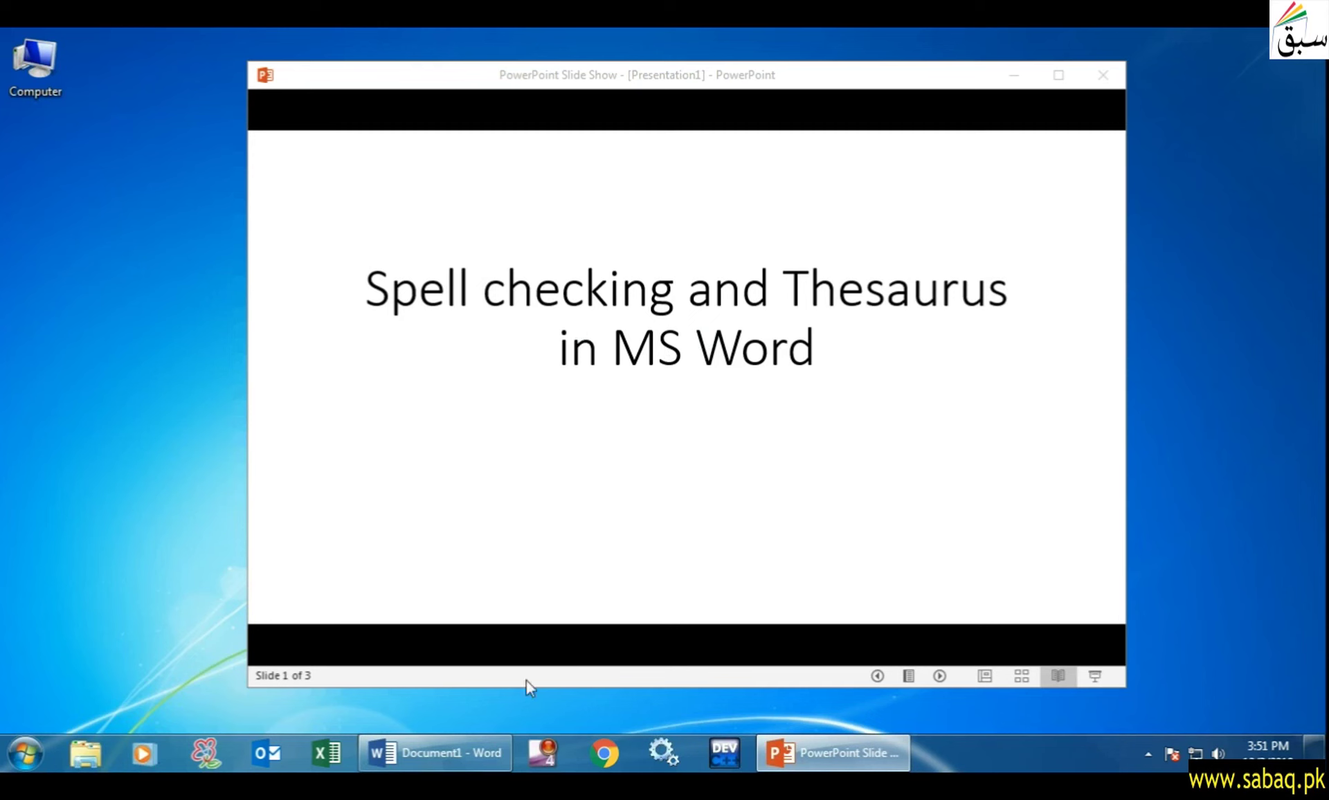
Switch from the PowerPoint title slide to the Word document about Balochistan.
{"action": "left_click", "coordinate": [434, 753]}
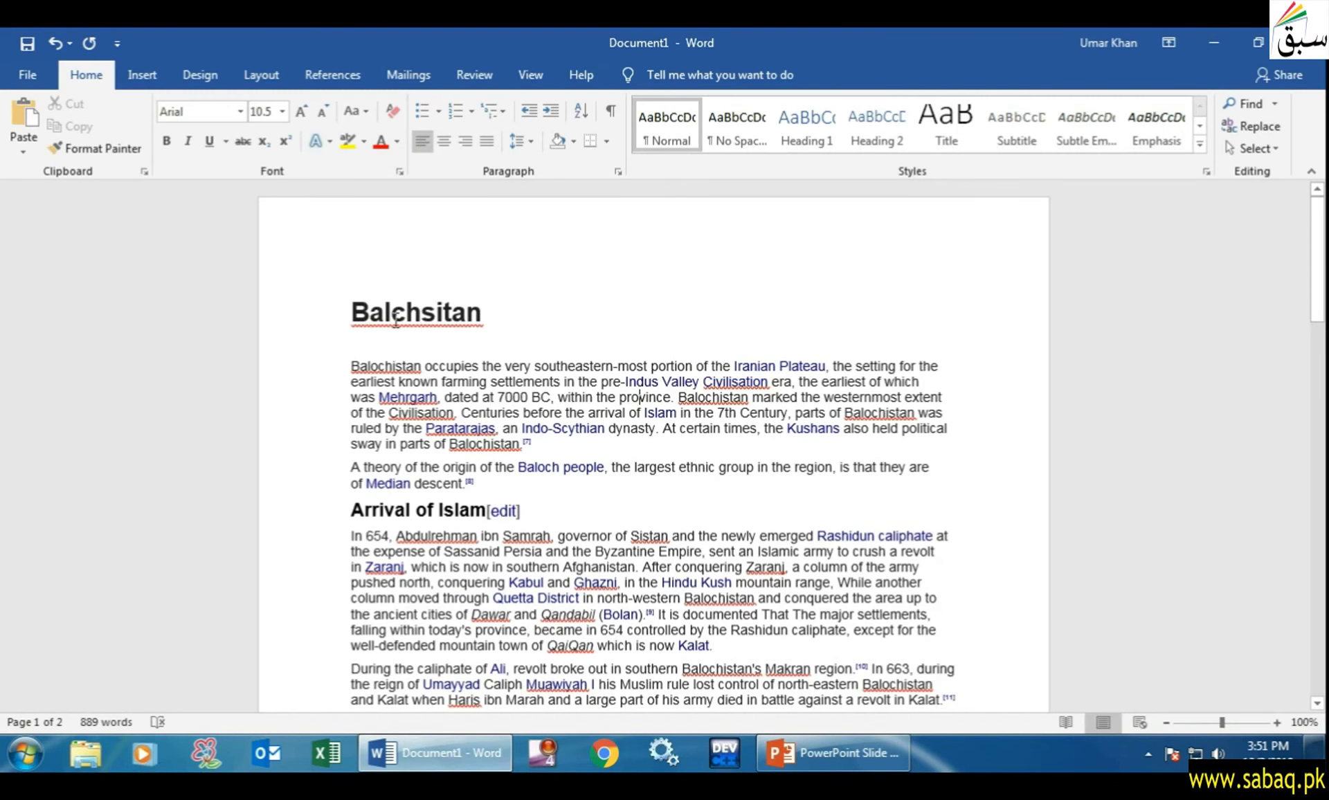
{"action": "left_click_drag", "start_coordinate": [1317, 259], "coordinate": [1324, 442]}
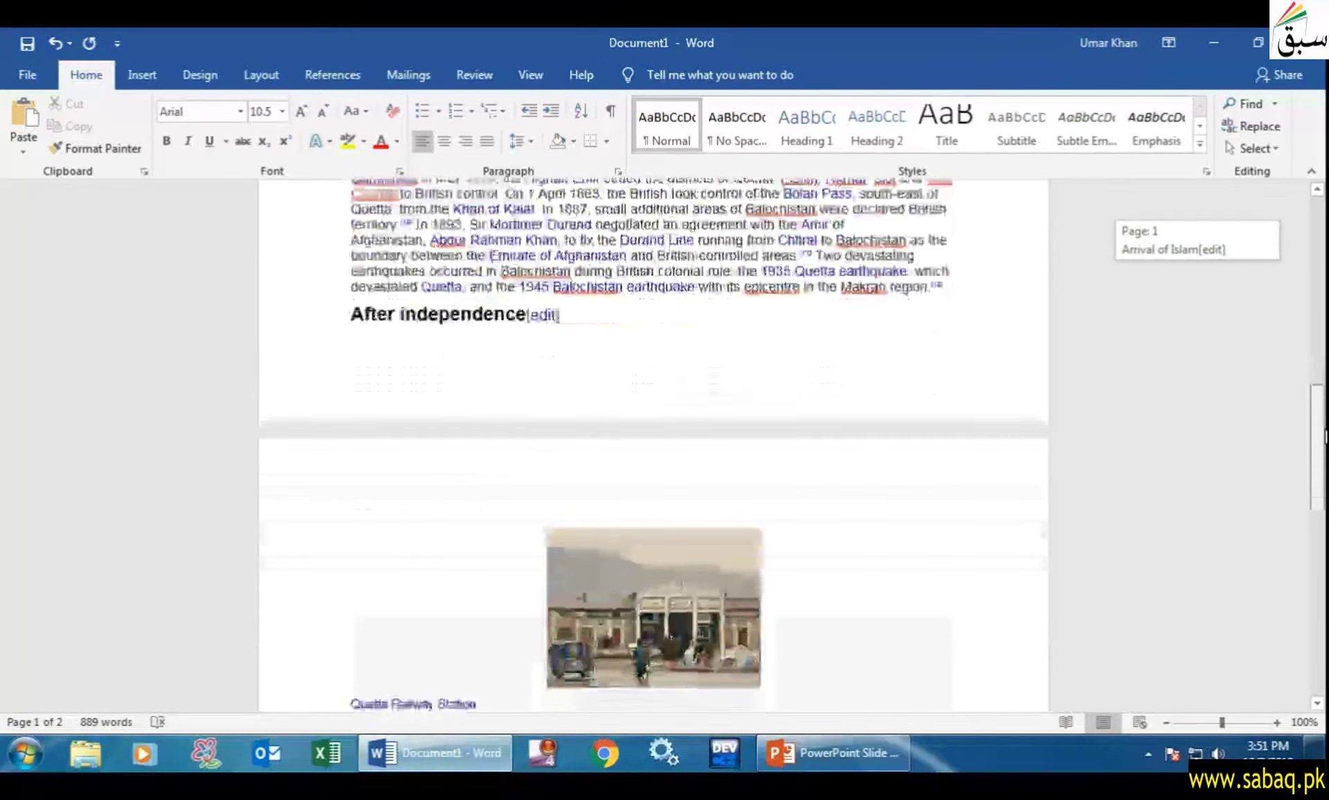
{"action": "mouse_move", "coordinate": [1323, 437]}
{"action": "left_mouse_down"}
{"action": "mouse_move", "coordinate": [1324, 483]}
{"action": "mouse_move", "coordinate": [1324, 220]}
{"action": "left_mouse_up"}
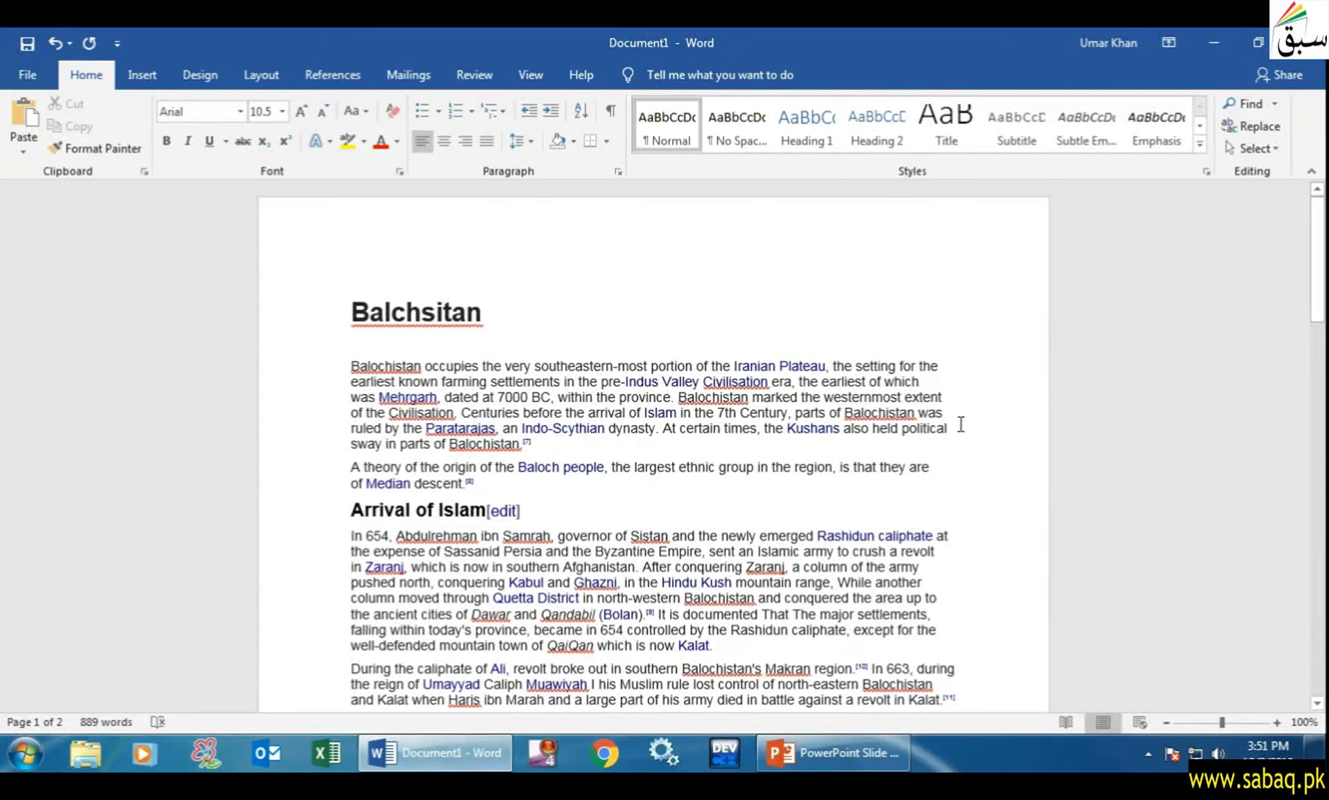
{"action": "left_click_drag", "start_coordinate": [424, 429], "coordinate": [472, 435]}
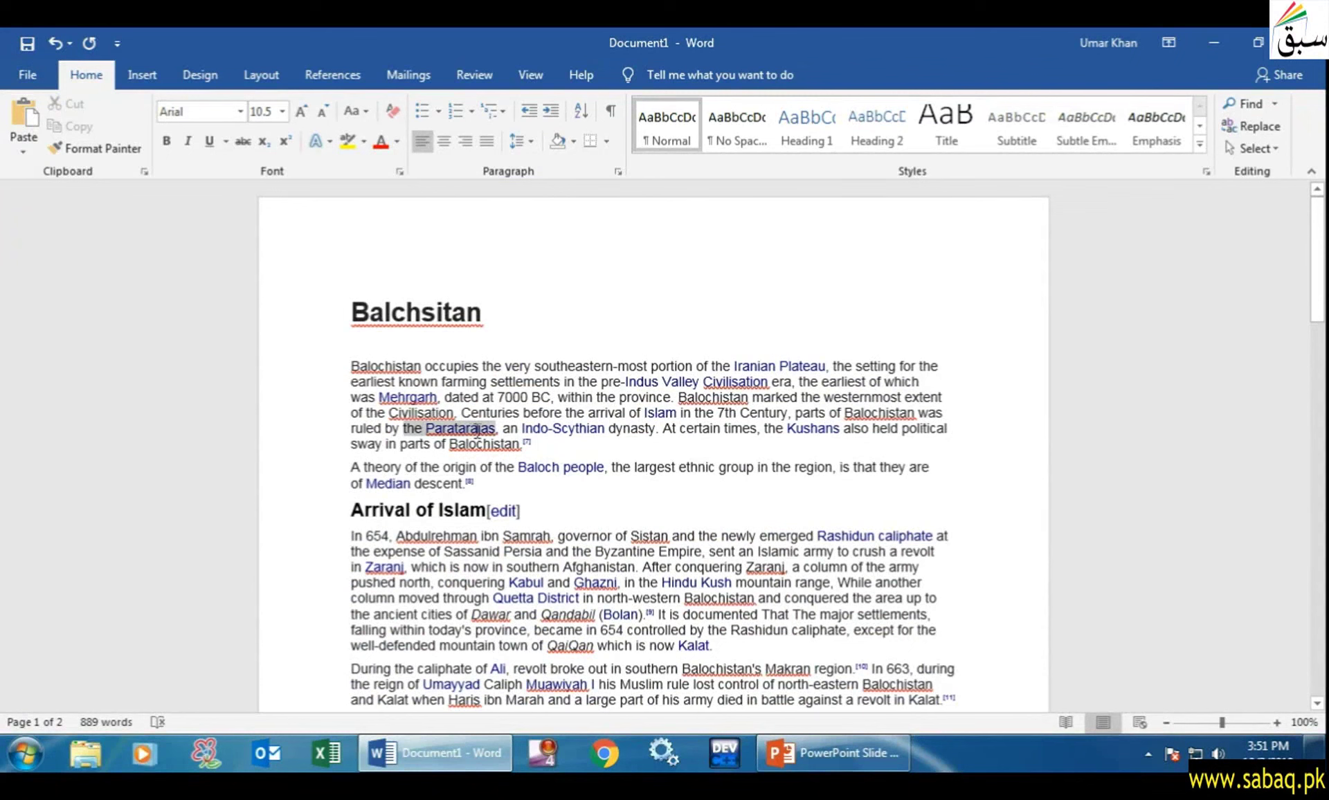
{"action": "left_click", "coordinate": [558, 450]}
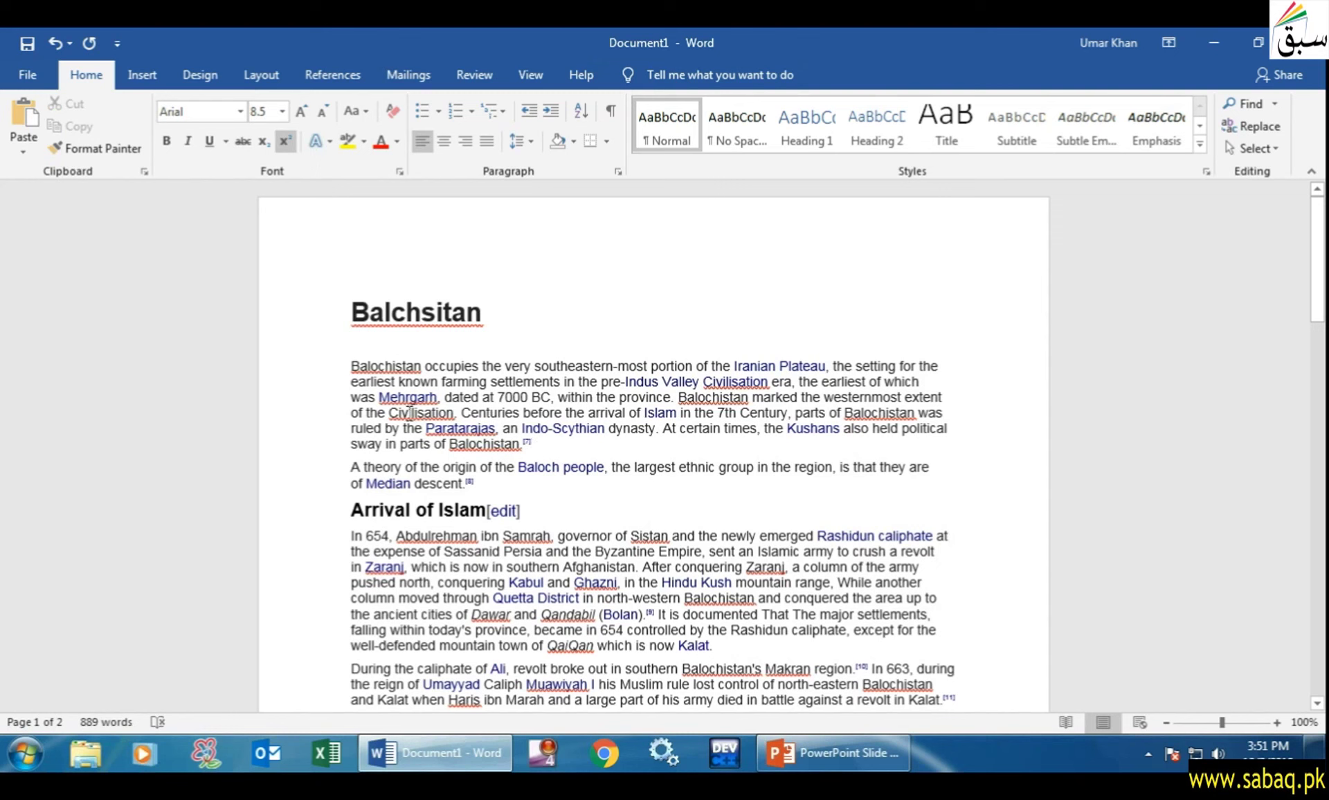
Correct Civilisation to Civilization in the first paragraph and show the Review tools.
{"action": "right_click", "coordinate": [431, 414]}
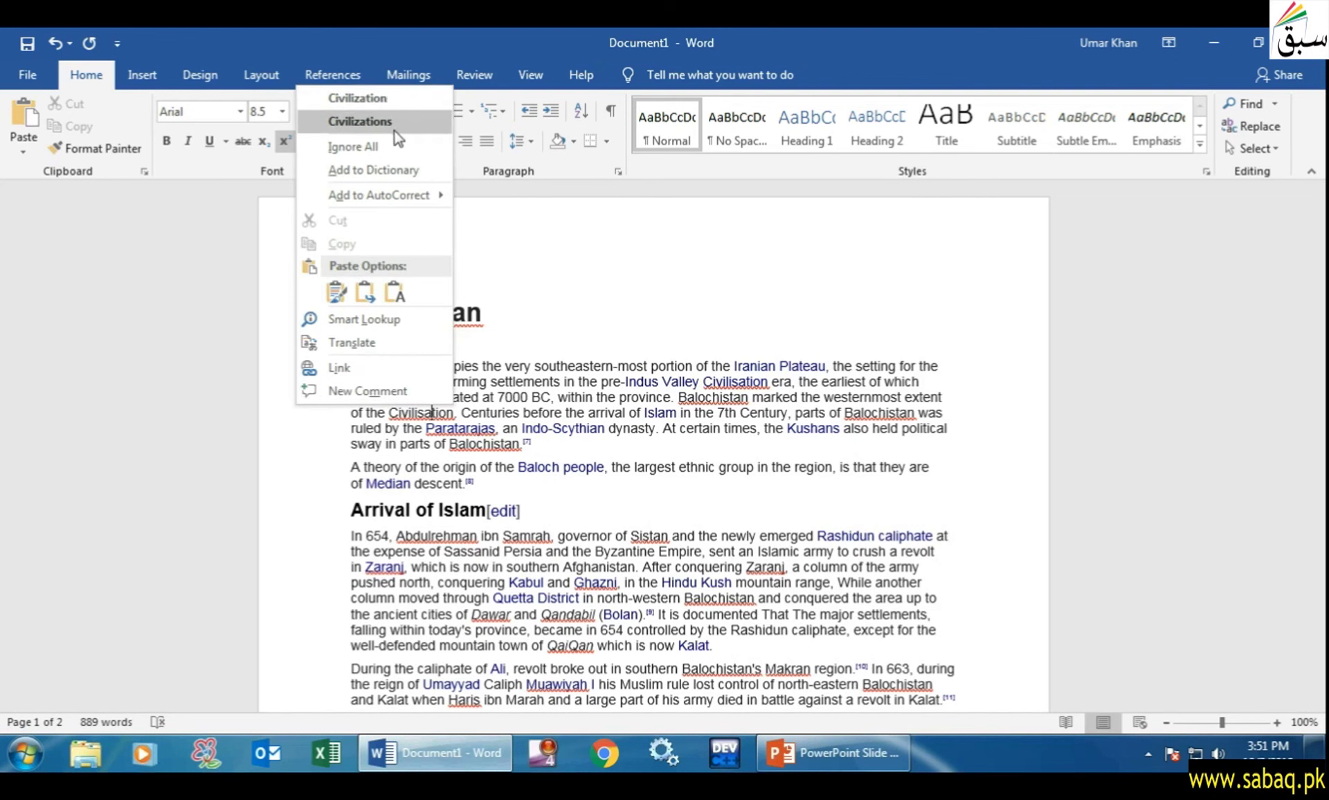
{"action": "left_click", "coordinate": [374, 98]}
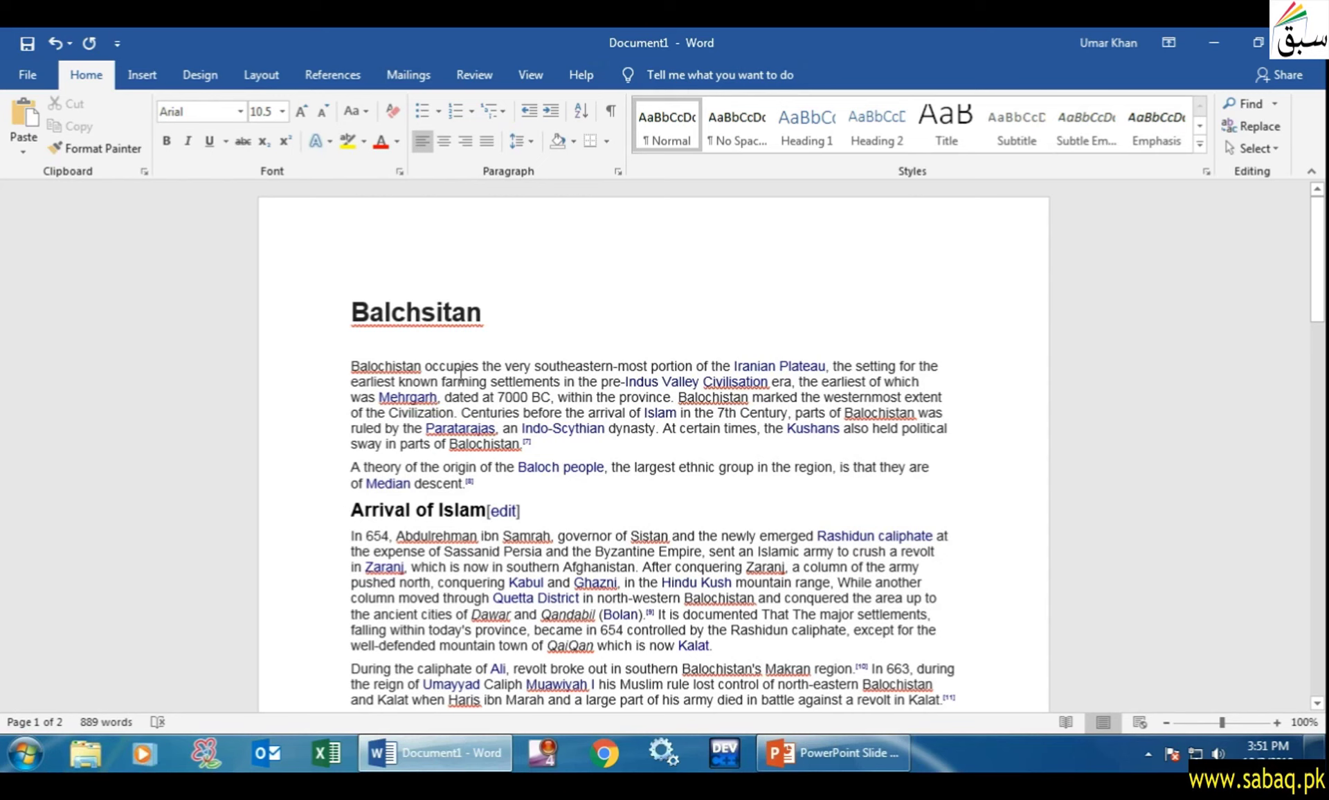
{"action": "left_click", "coordinate": [473, 74]}
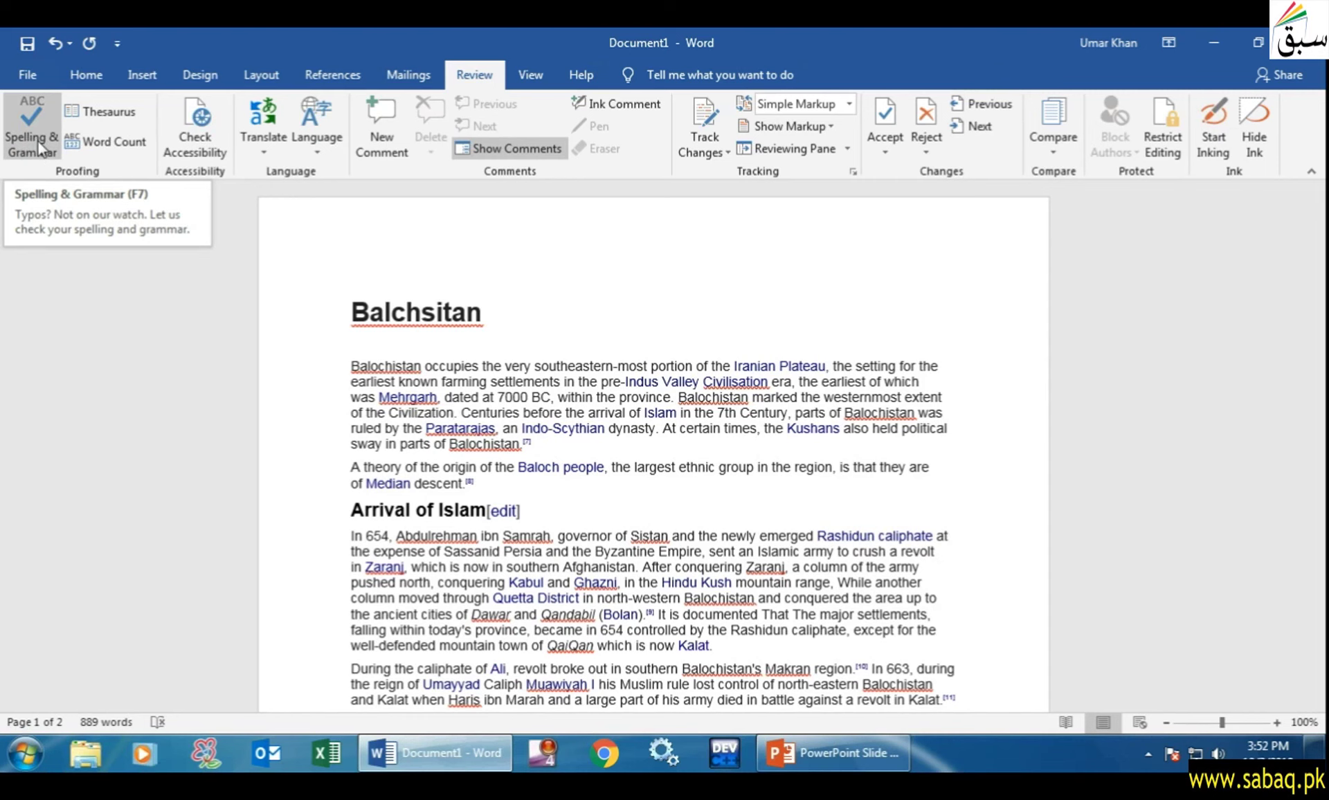
Run Spelling & Grammar and change Balochistan to Baluchistan, moving on to Mehrgarh.
{"action": "left_click", "coordinate": [39, 141]}
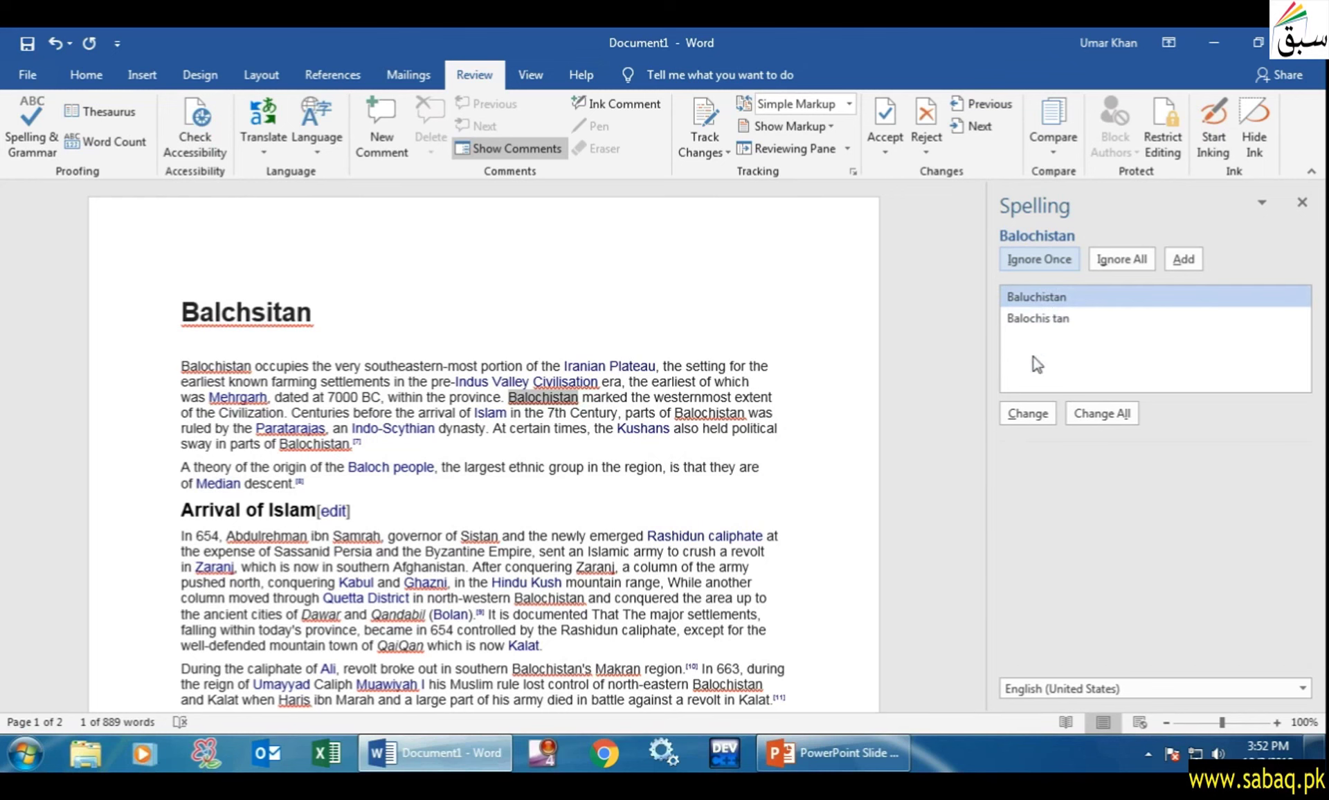
{"action": "left_click", "coordinate": [1032, 414]}
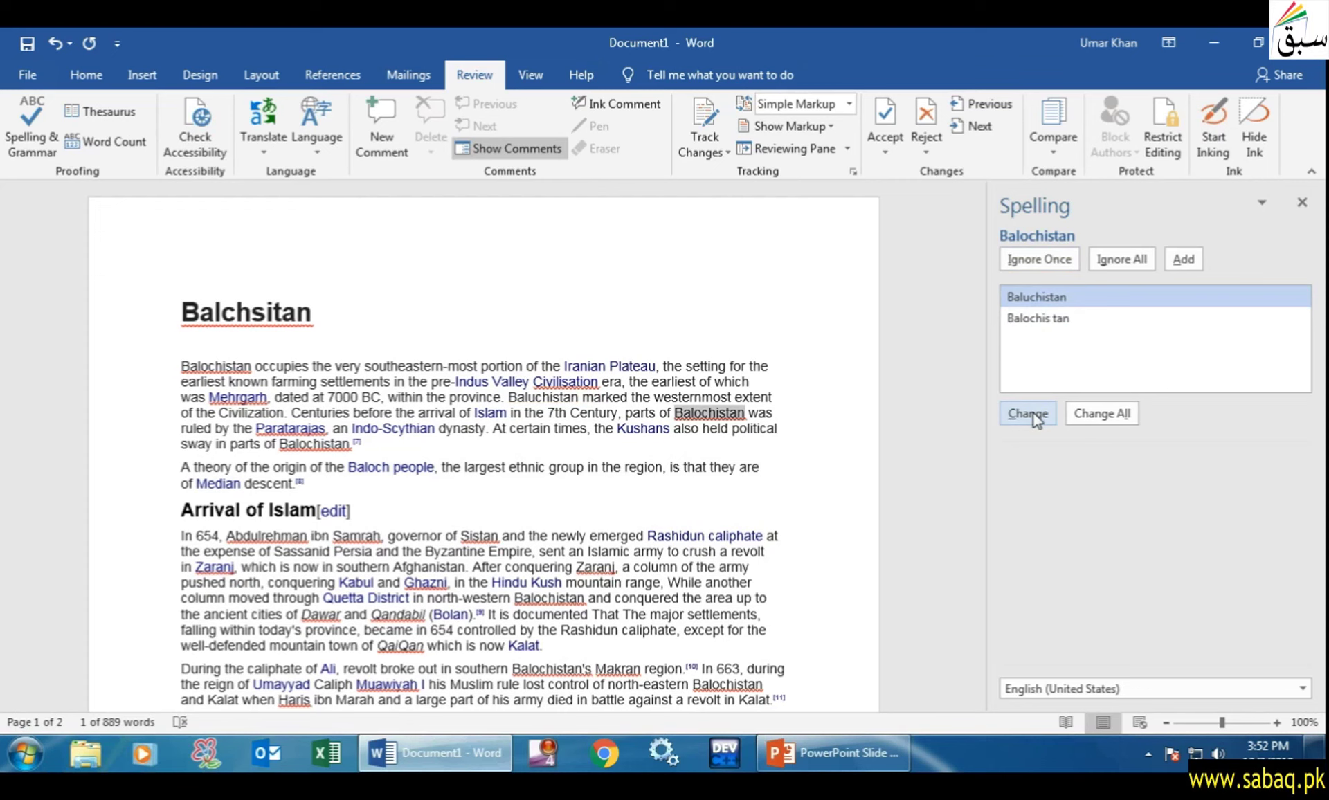
{"action": "left_click", "coordinate": [1032, 414]}
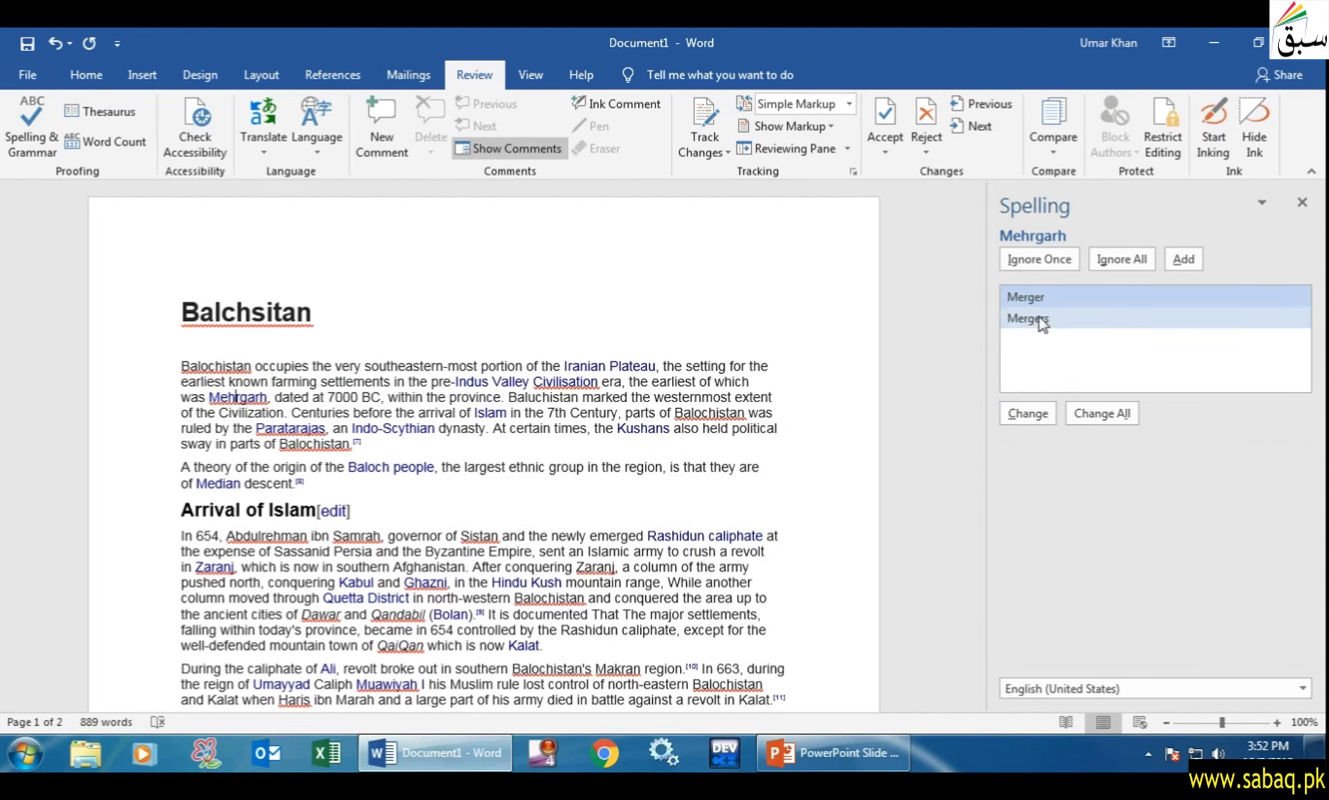
Mark Mehrgarh with Ignore All so it is no longer flagged.
{"action": "double_click", "coordinate": [266, 397]}
{"action": "right_click", "coordinate": [256, 402]}
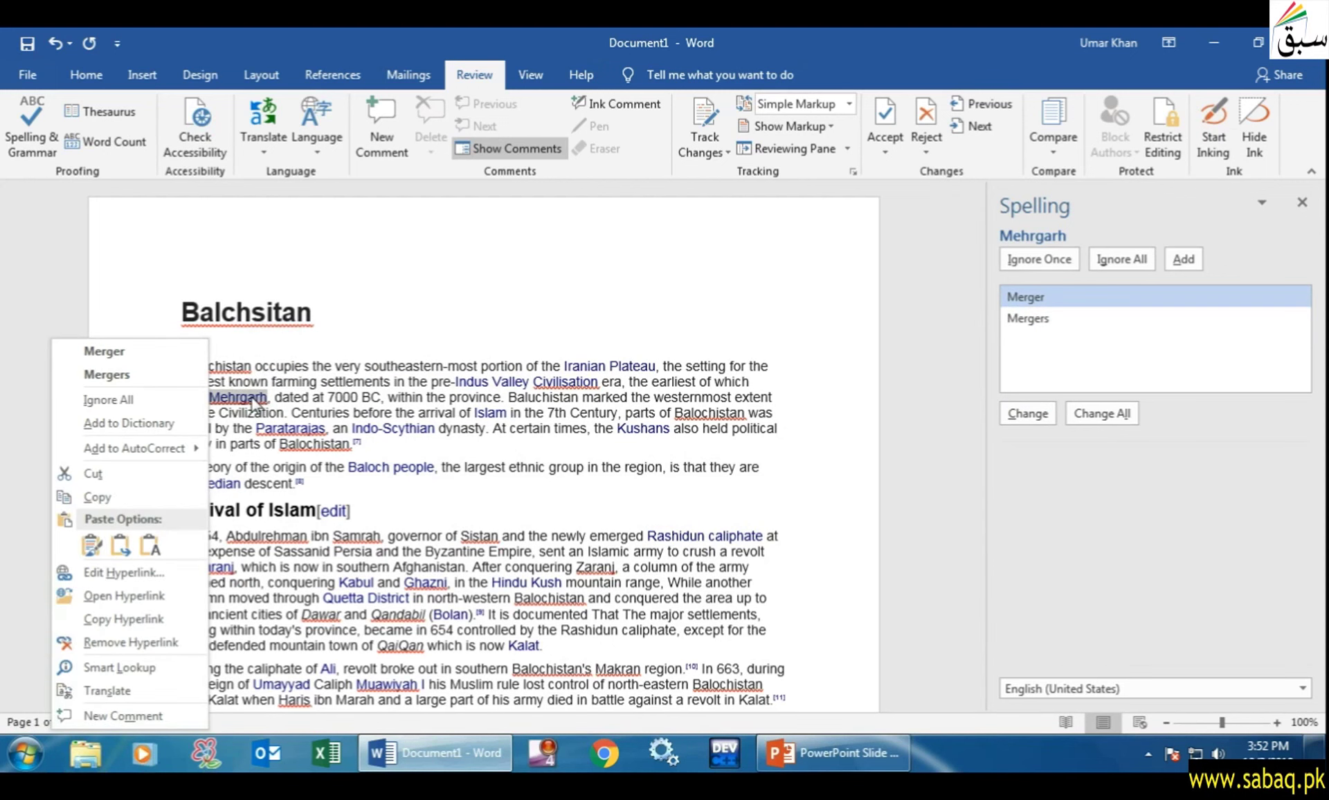
{"action": "left_click", "coordinate": [139, 404]}
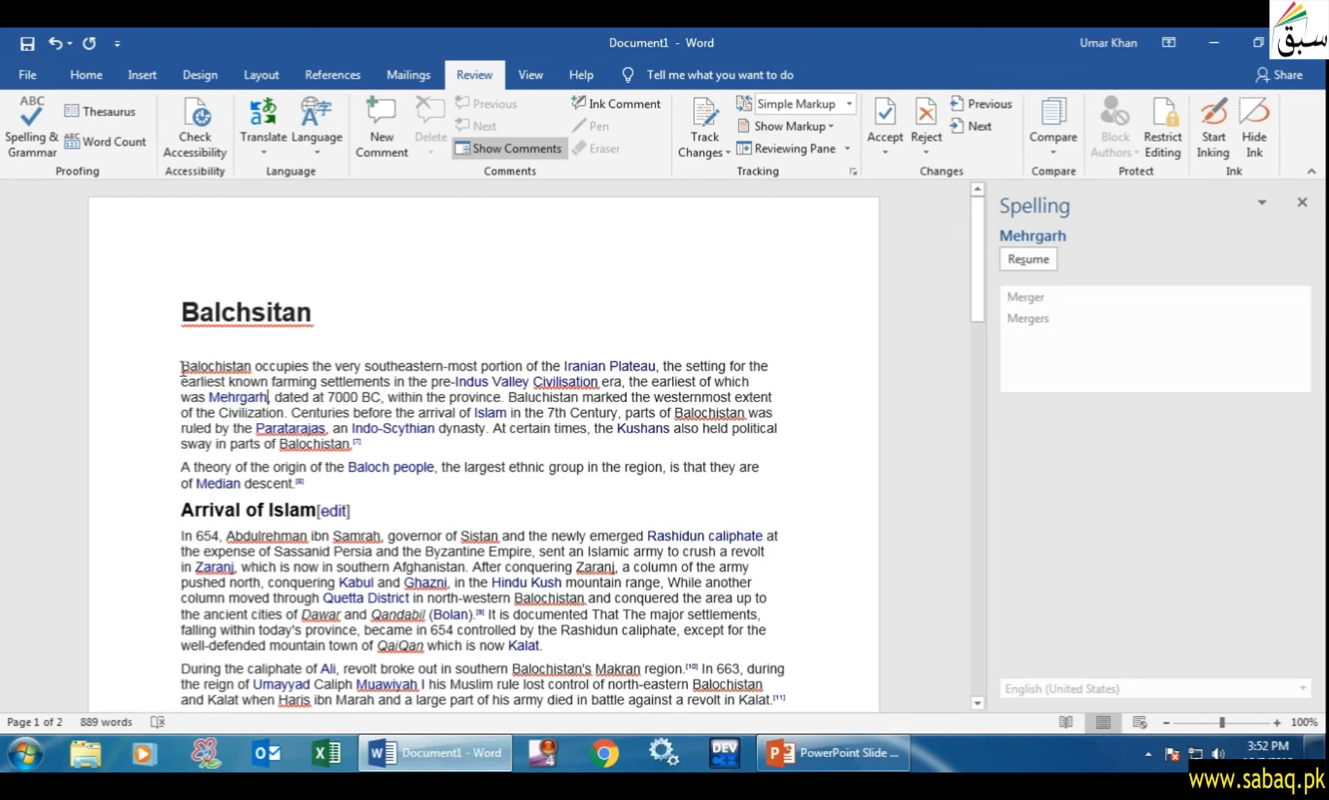
Change the opening word Balochistan to Baluchistan and resume the spelling check.
{"action": "left_click_drag", "start_coordinate": [182, 367], "coordinate": [248, 371]}
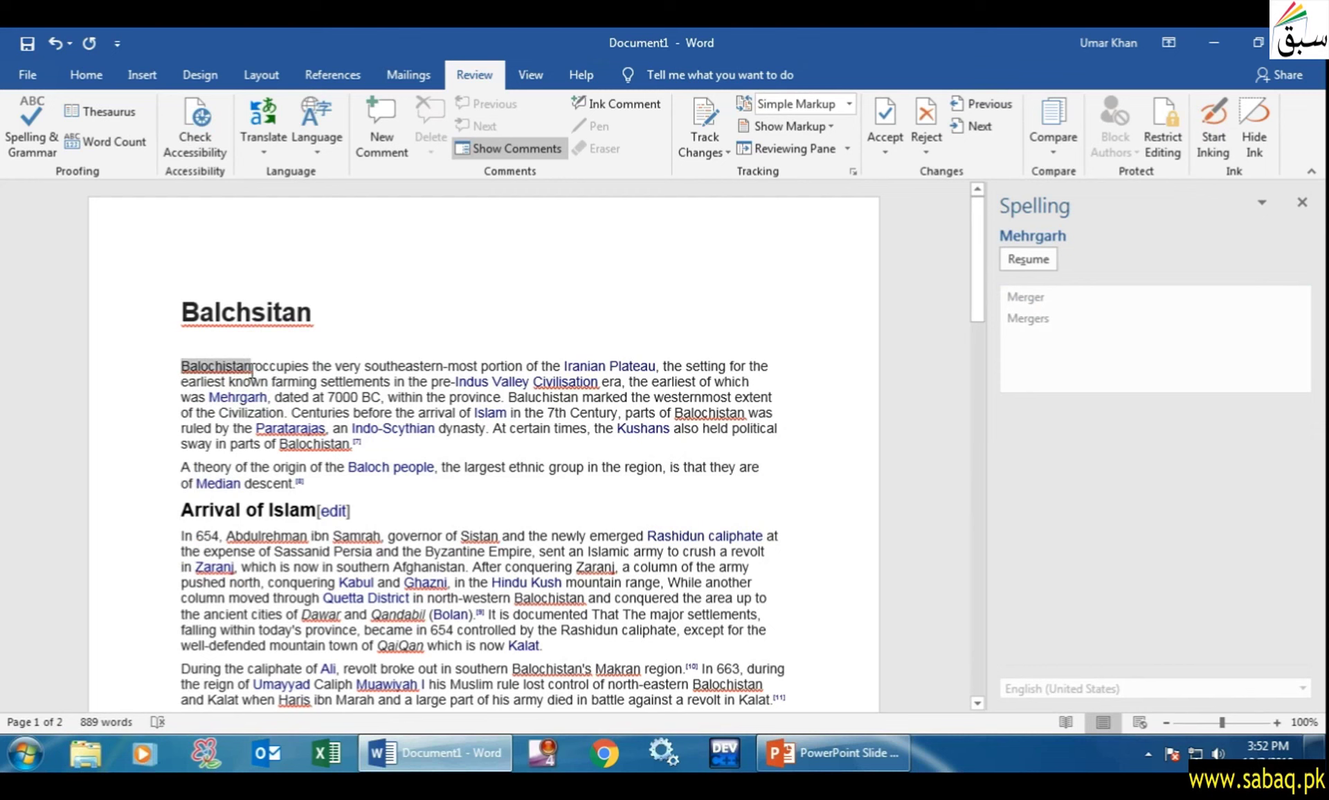
{"action": "right_click", "coordinate": [247, 373]}
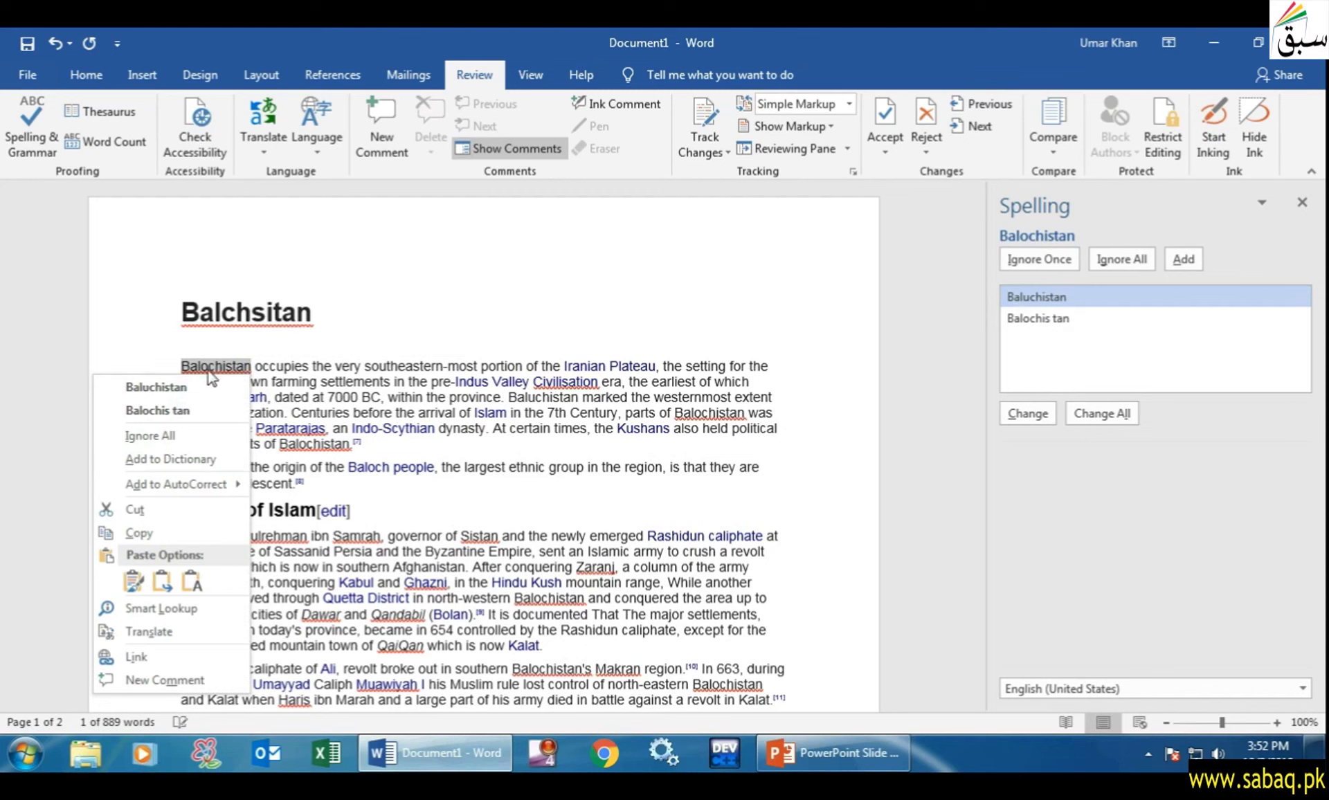
{"action": "left_click", "coordinate": [182, 387]}
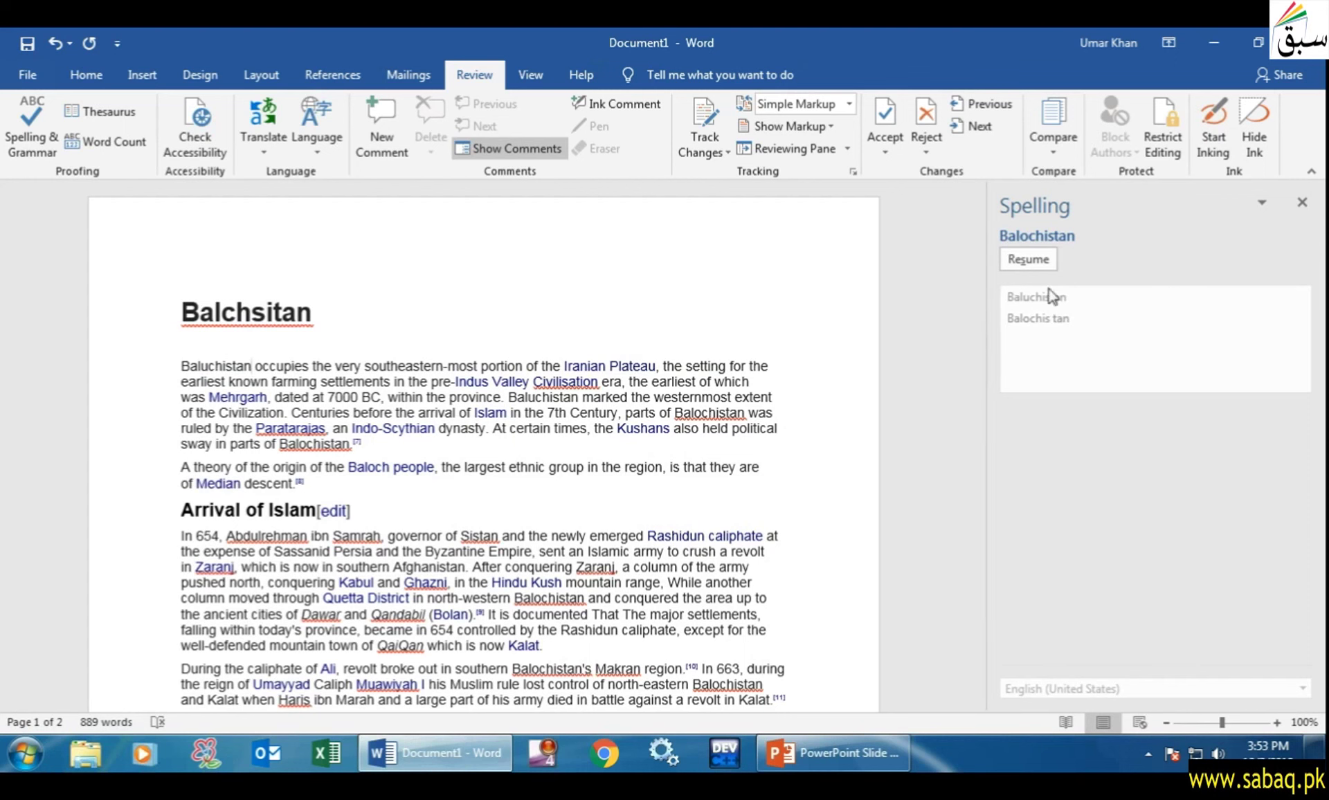
{"action": "left_click", "coordinate": [1029, 259]}
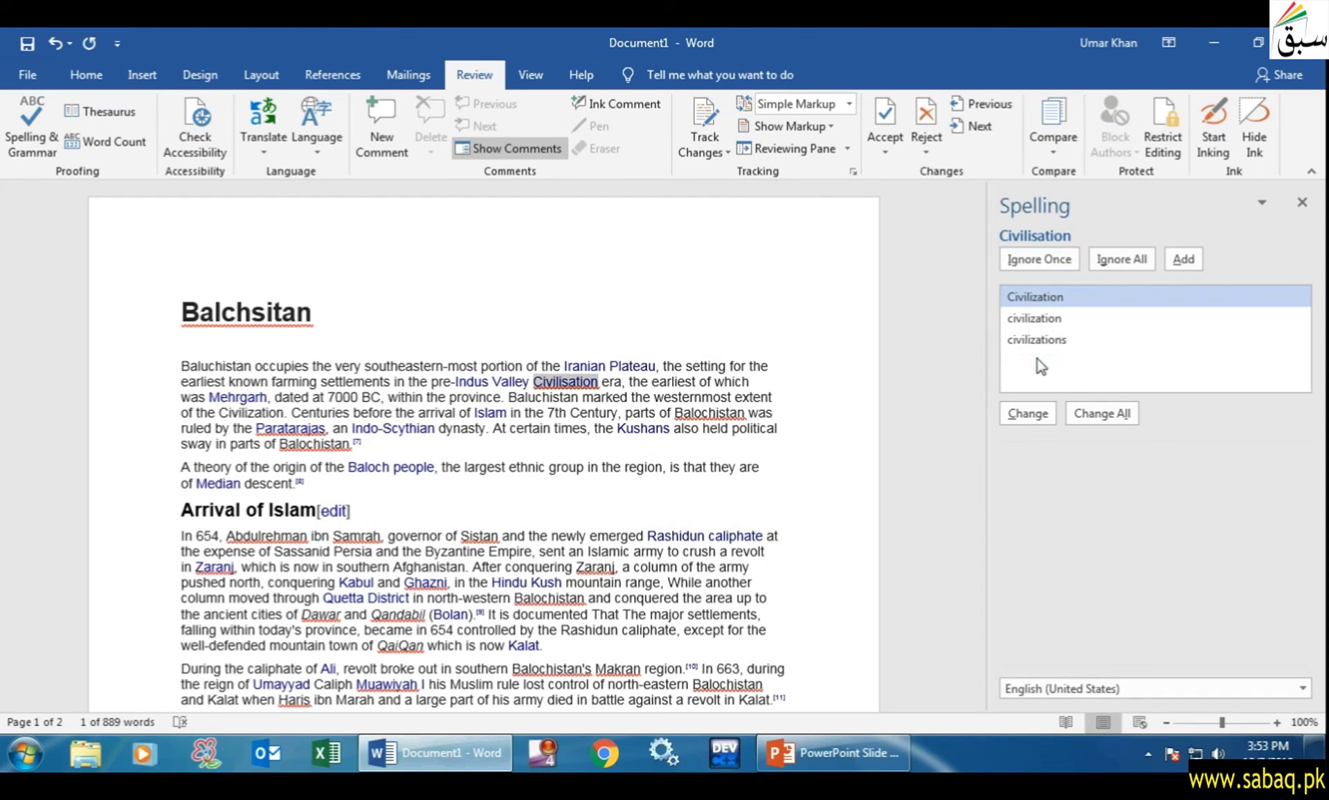
Change Civilisation to Civilization and Balochistan to Baluchistan, then inspect Paratarajas.
{"action": "left_click", "coordinate": [1029, 416]}
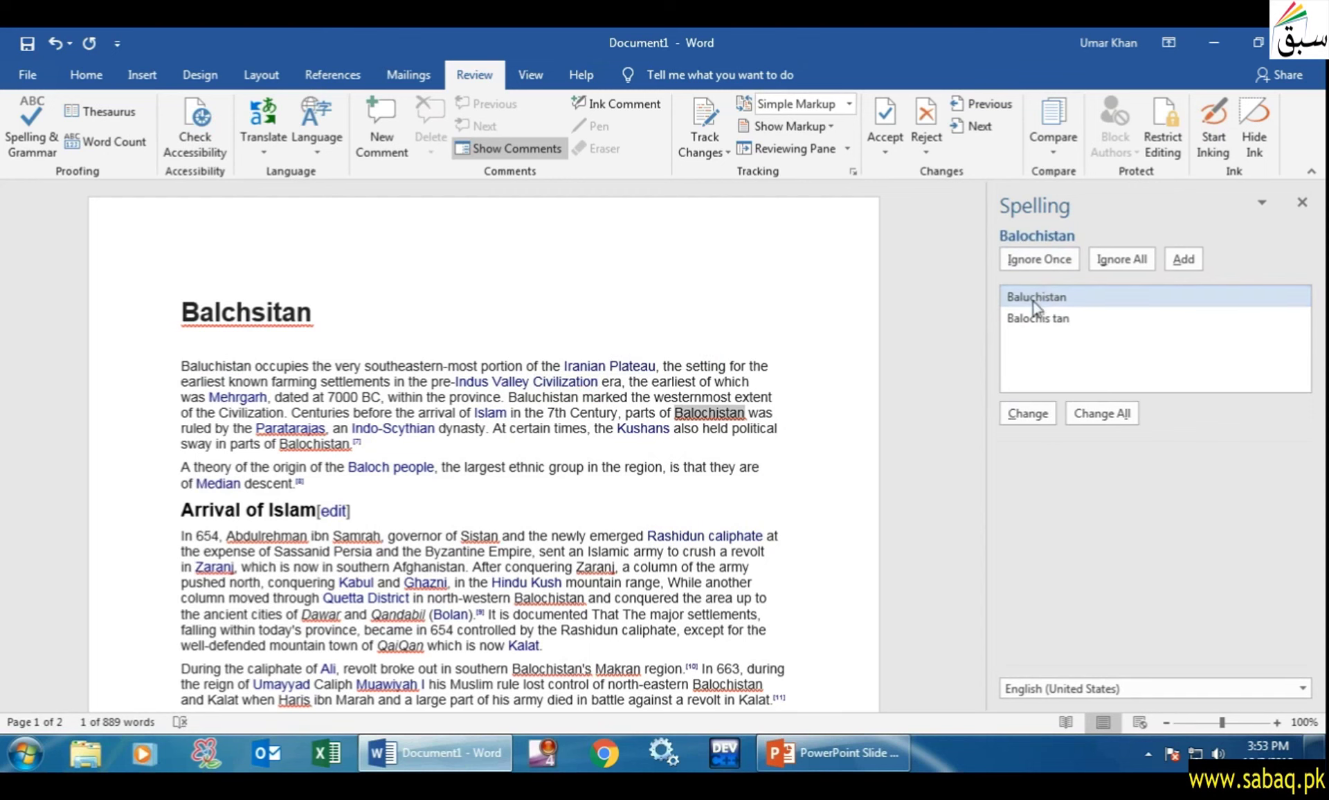
{"action": "left_click", "coordinate": [1039, 414]}
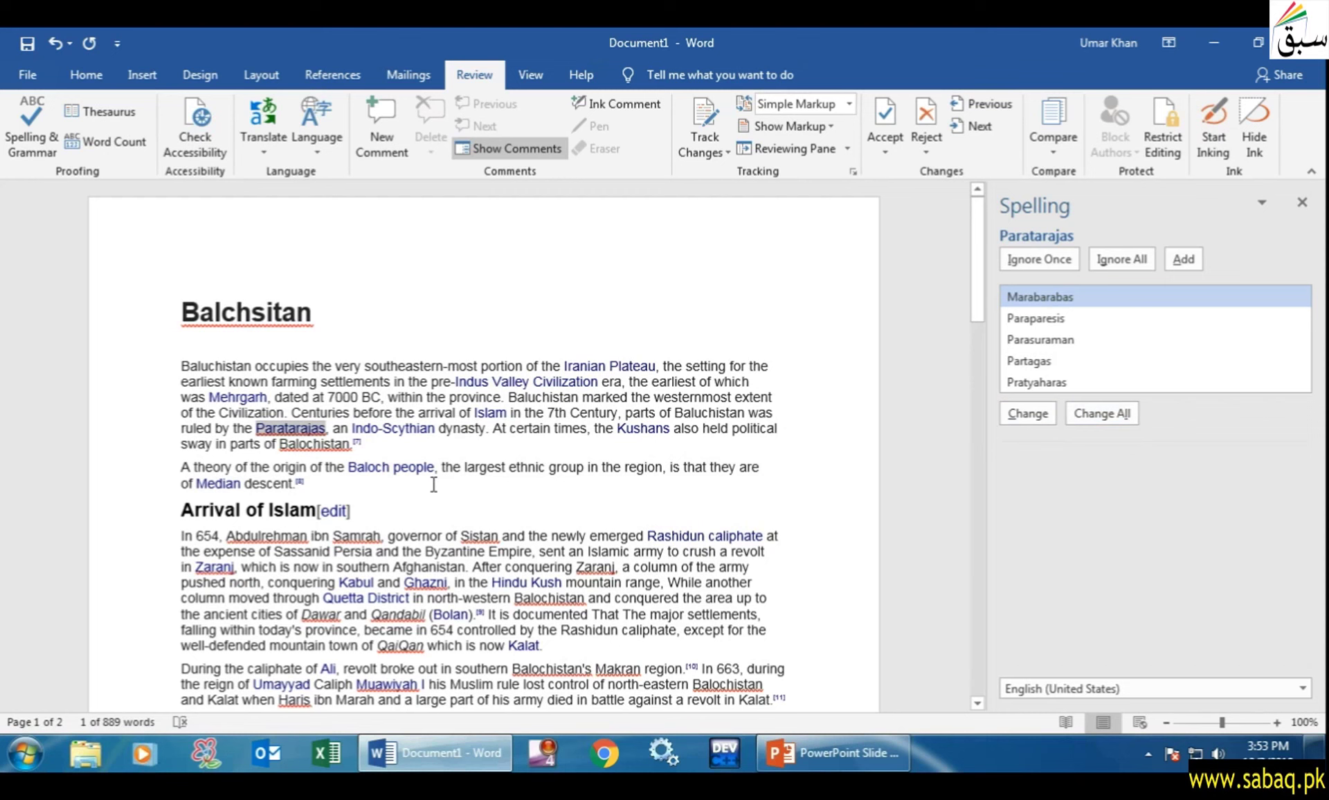
{"action": "left_click_drag", "start_coordinate": [255, 428], "coordinate": [328, 431]}
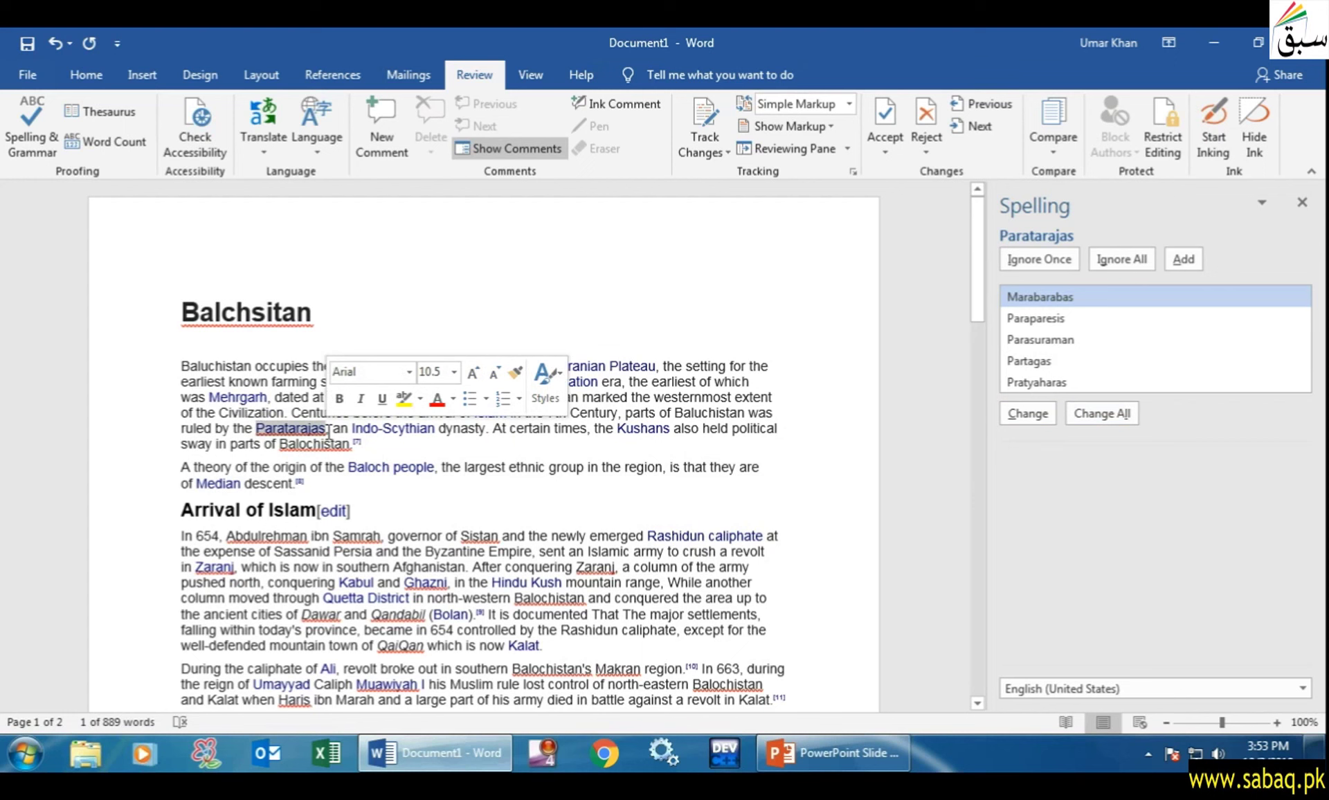
{"action": "right_click", "coordinate": [299, 439]}
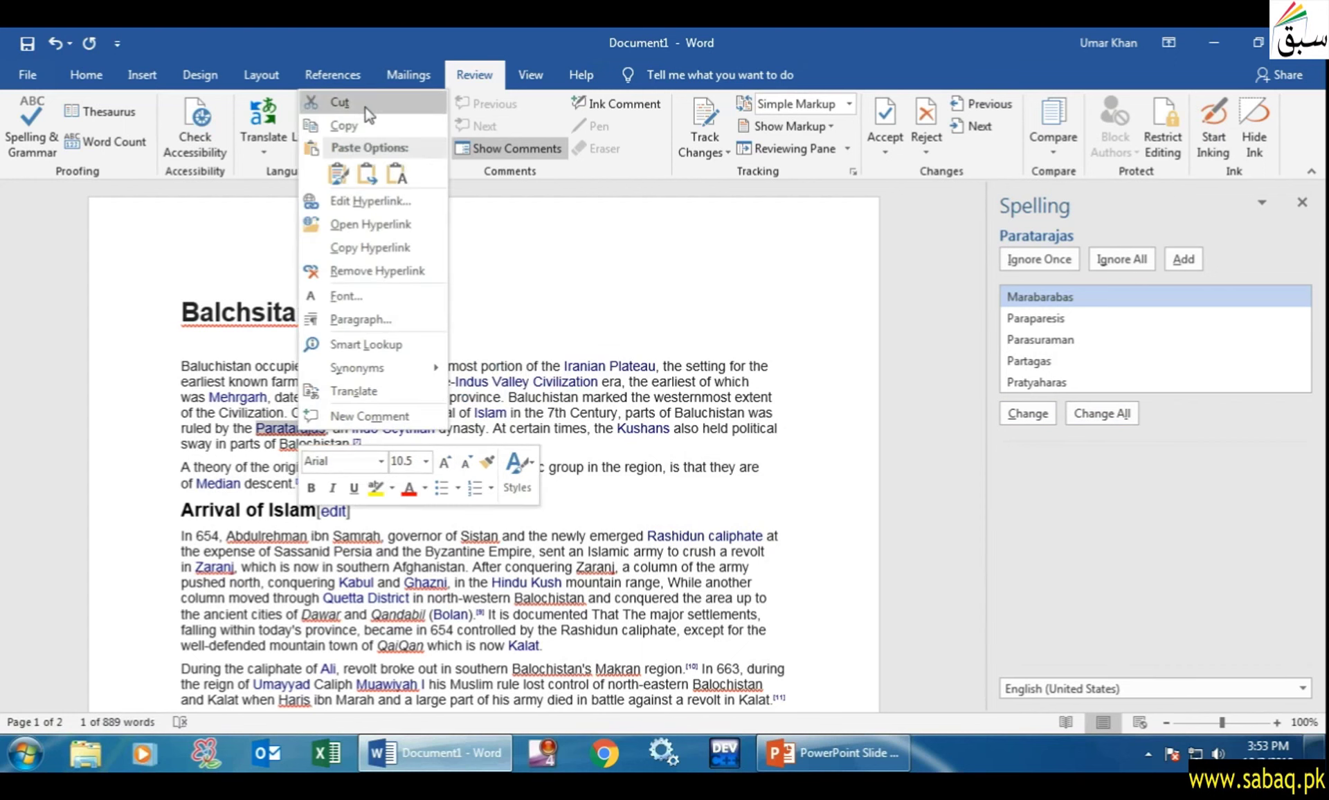
{"action": "left_click", "coordinate": [280, 428]}
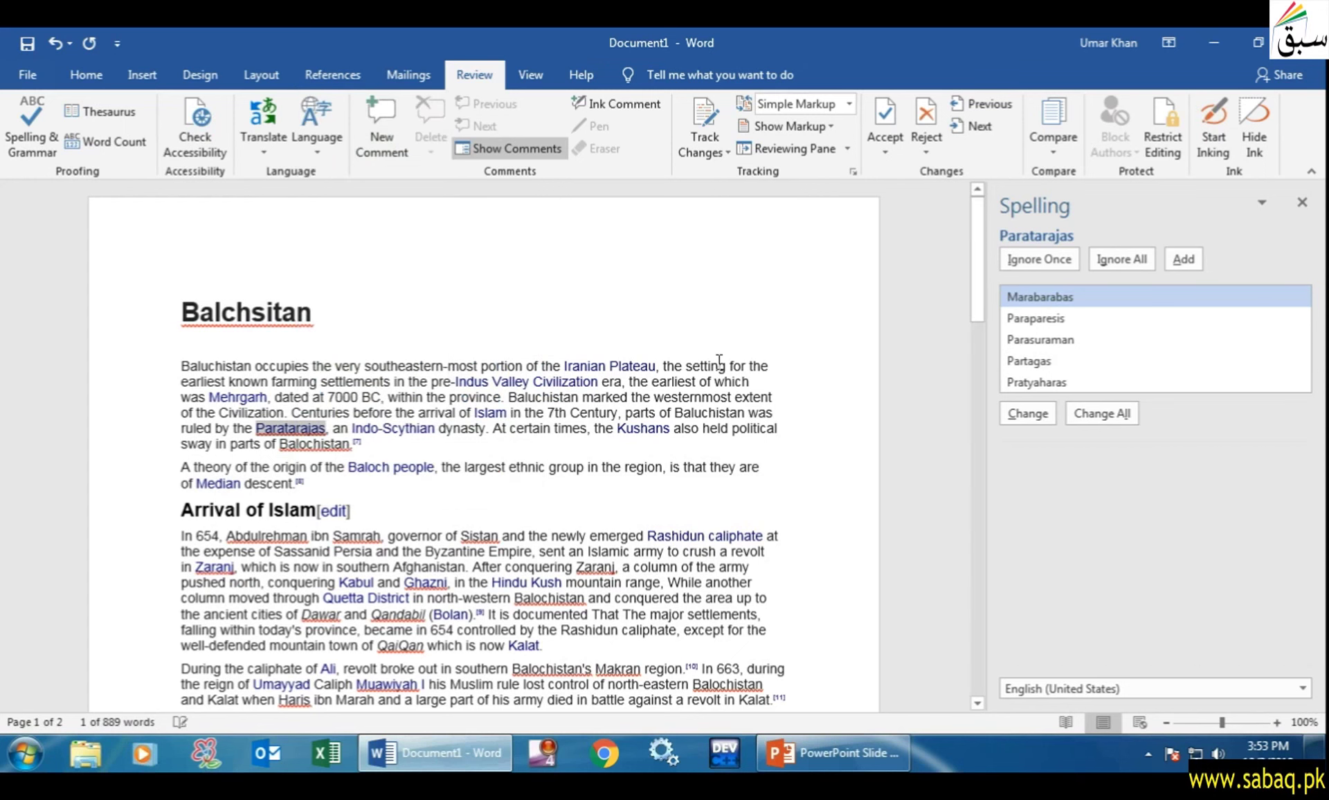
Ignore Paratarajas once and change the next Balochistan to Baluchistan.
{"action": "left_click", "coordinate": [1063, 261]}
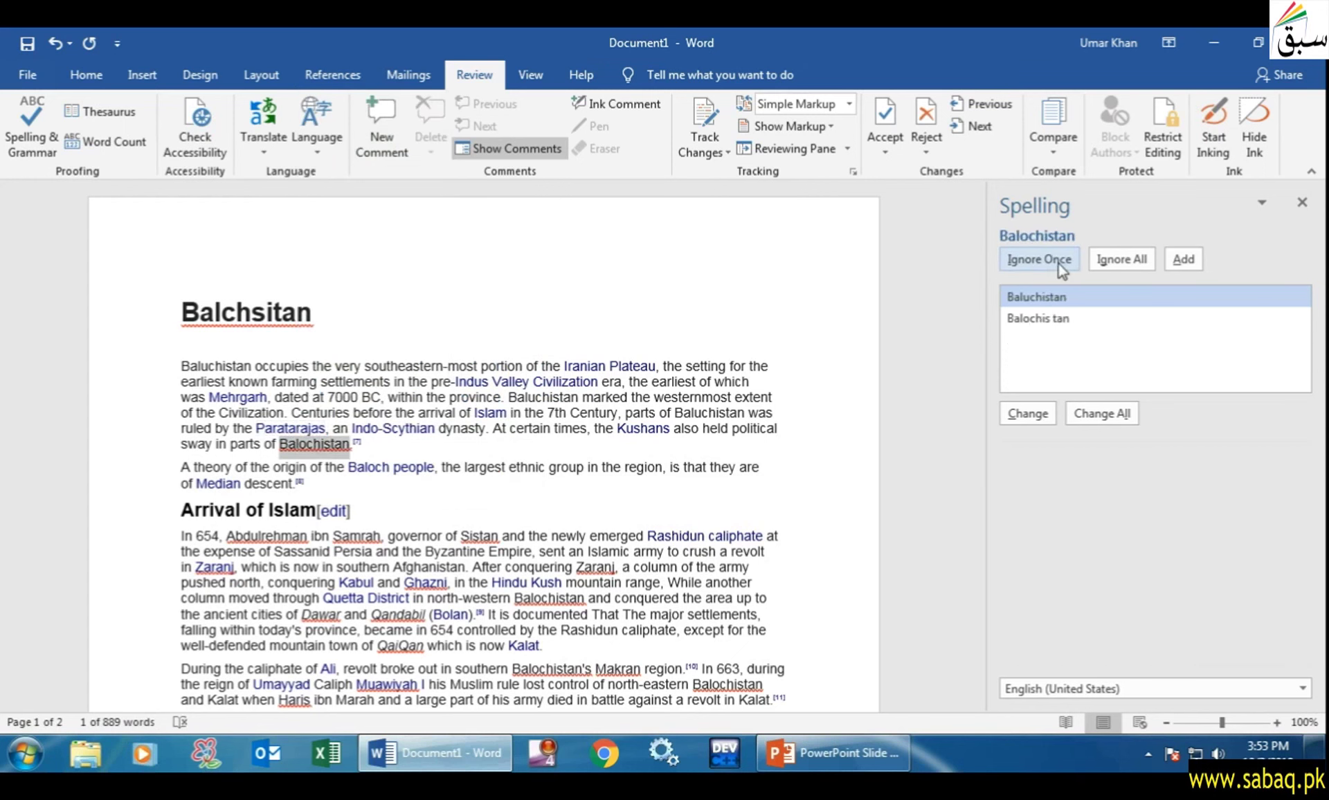
{"action": "left_click", "coordinate": [1081, 414]}
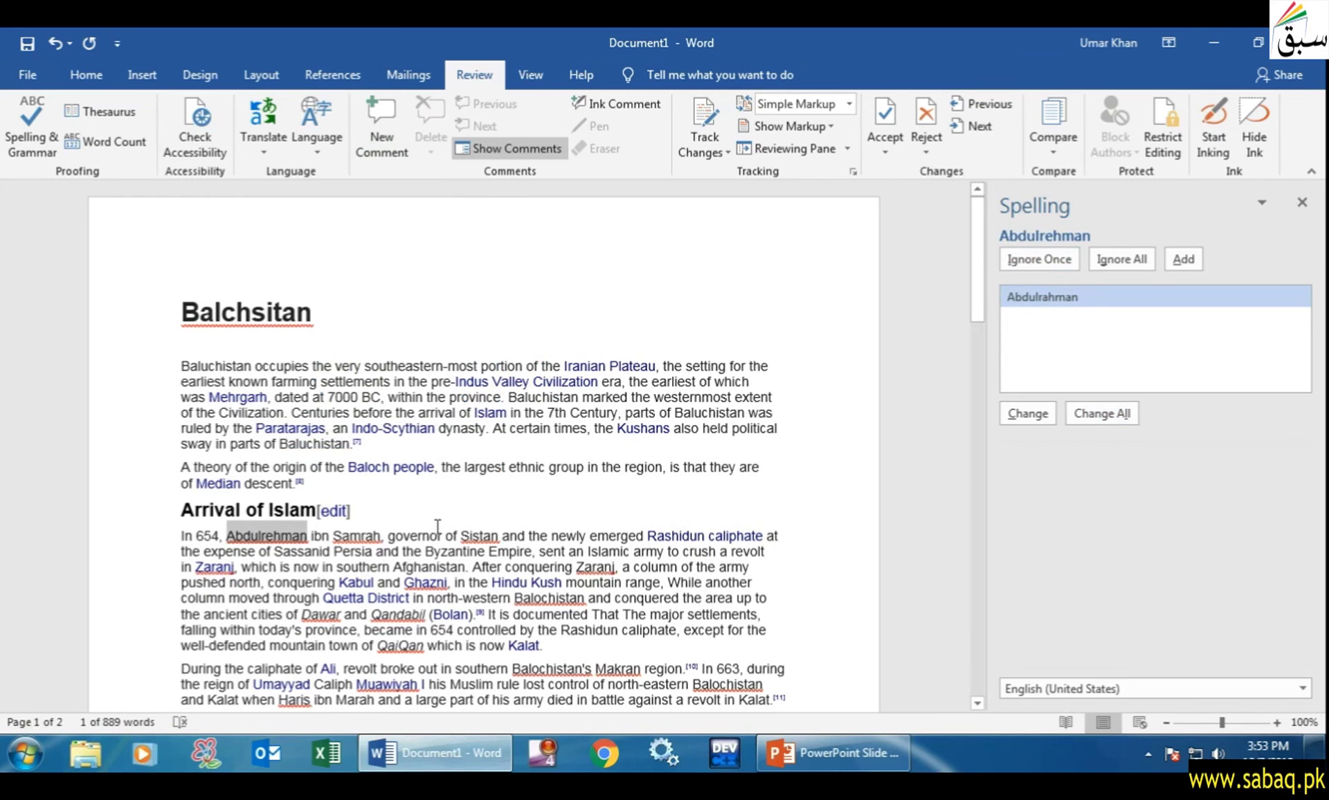
{"action": "scroll", "coordinate": [438, 528], "scroll_direction": "down", "scroll_amount": 3}
{"action": "scroll", "coordinate": [437, 528], "scroll_direction": "up", "scroll_amount": 3}
{"action": "left_click_drag", "start_coordinate": [181, 367], "coordinate": [363, 488]}
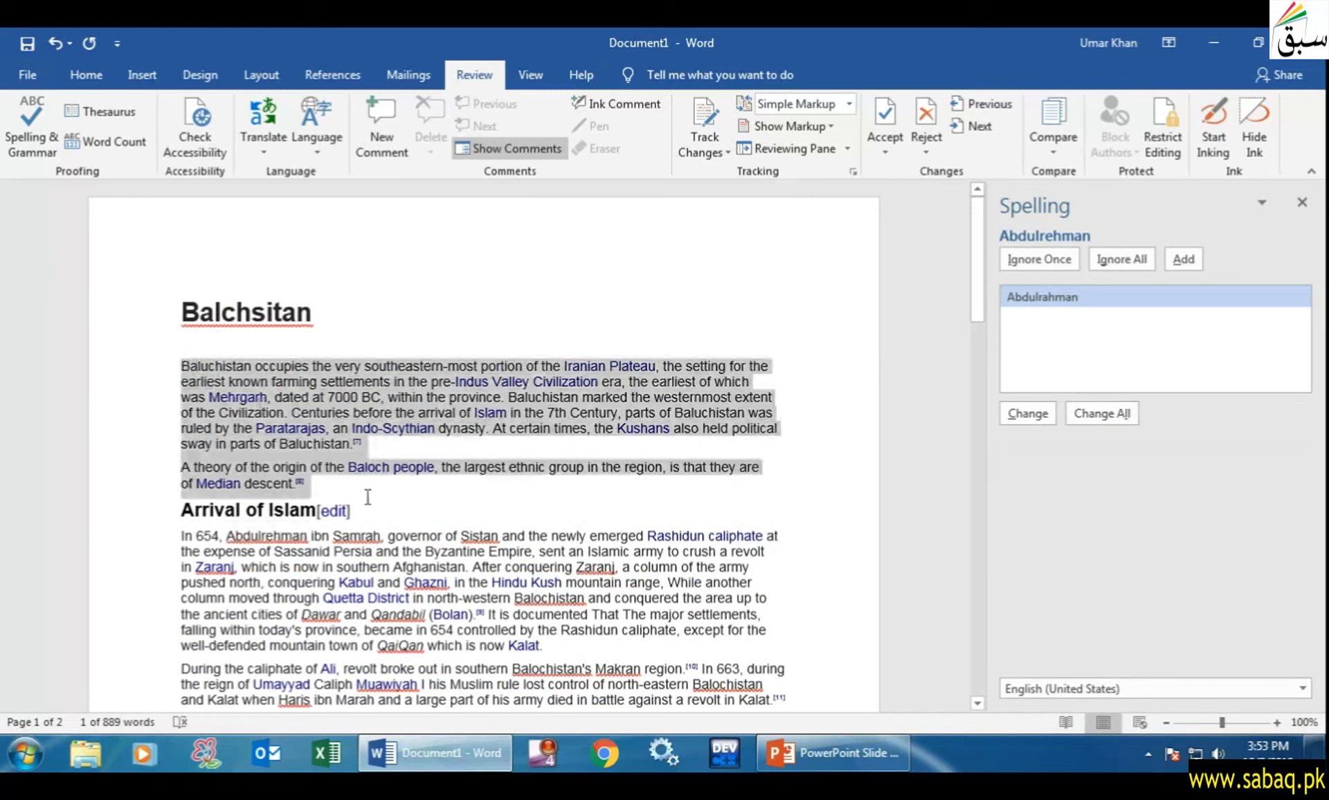
Set the first two paragraphs' font colour to black, removing the blue link colour.
{"action": "left_click", "coordinate": [86, 75]}
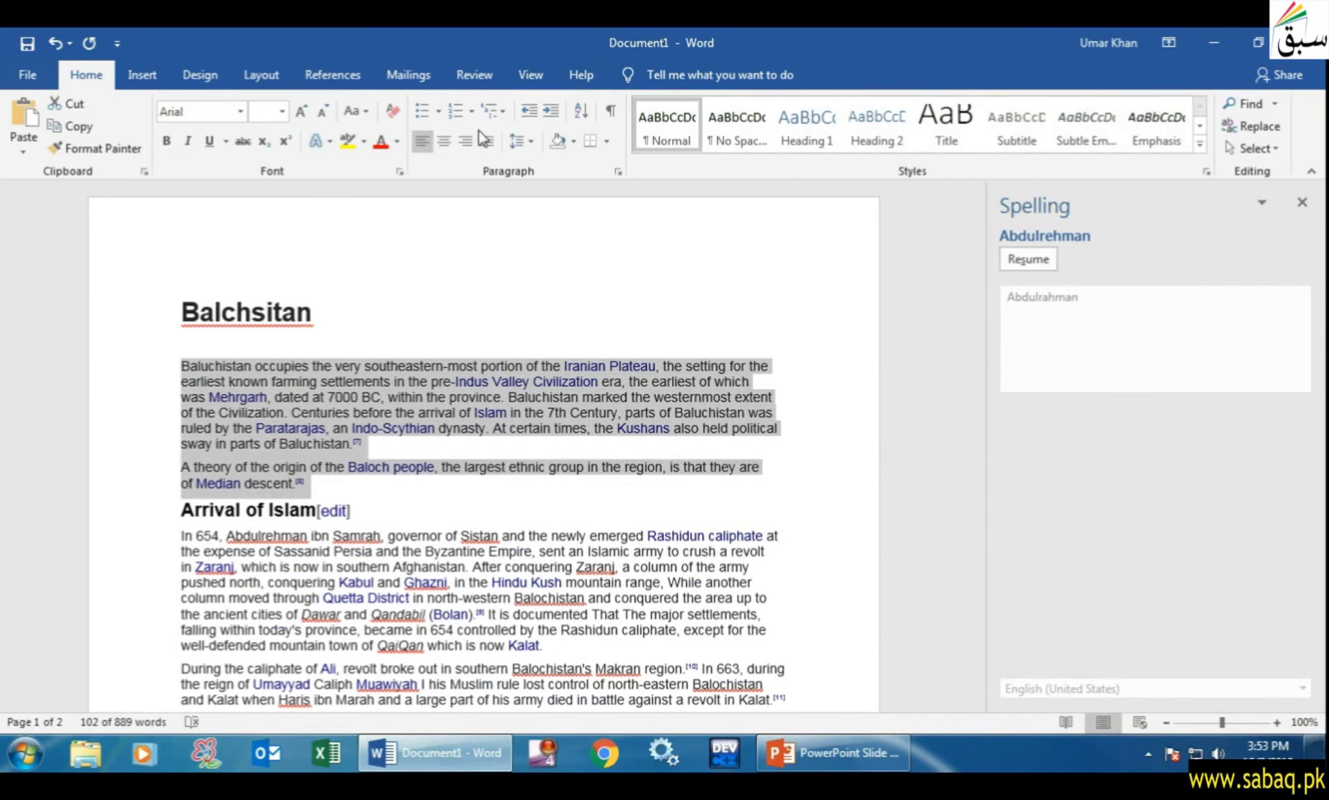
{"action": "left_click", "coordinate": [398, 141]}
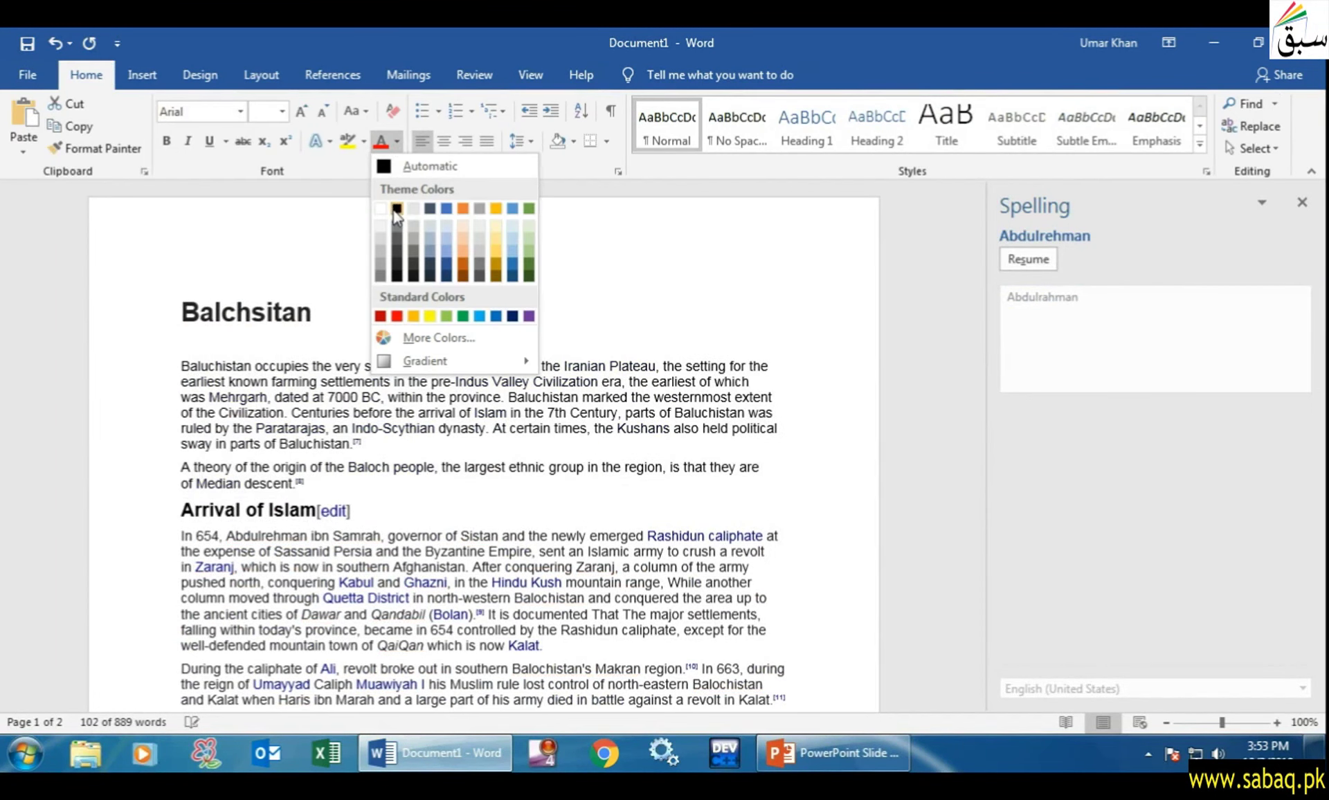
{"action": "left_click", "coordinate": [395, 210]}
{"action": "left_click", "coordinate": [436, 480]}
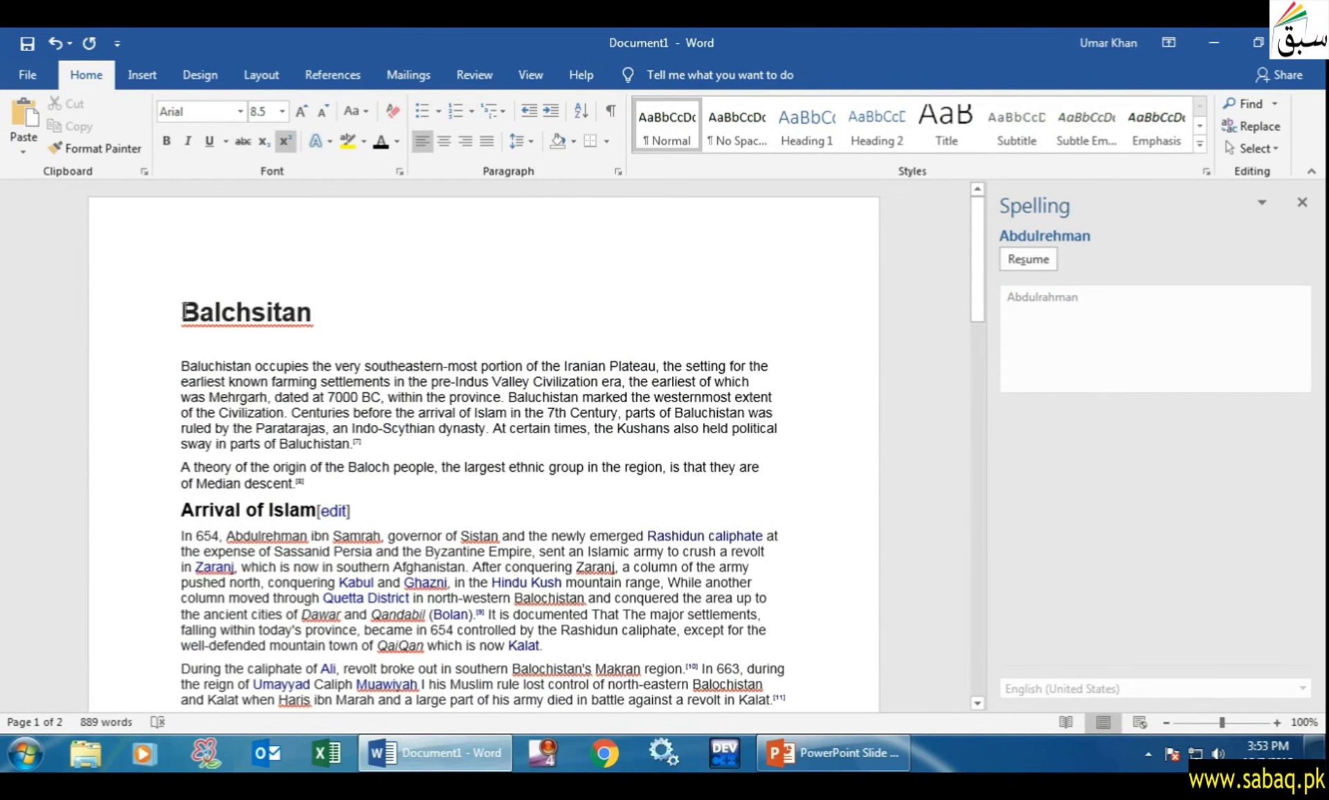
{"action": "left_click", "coordinate": [274, 313]}
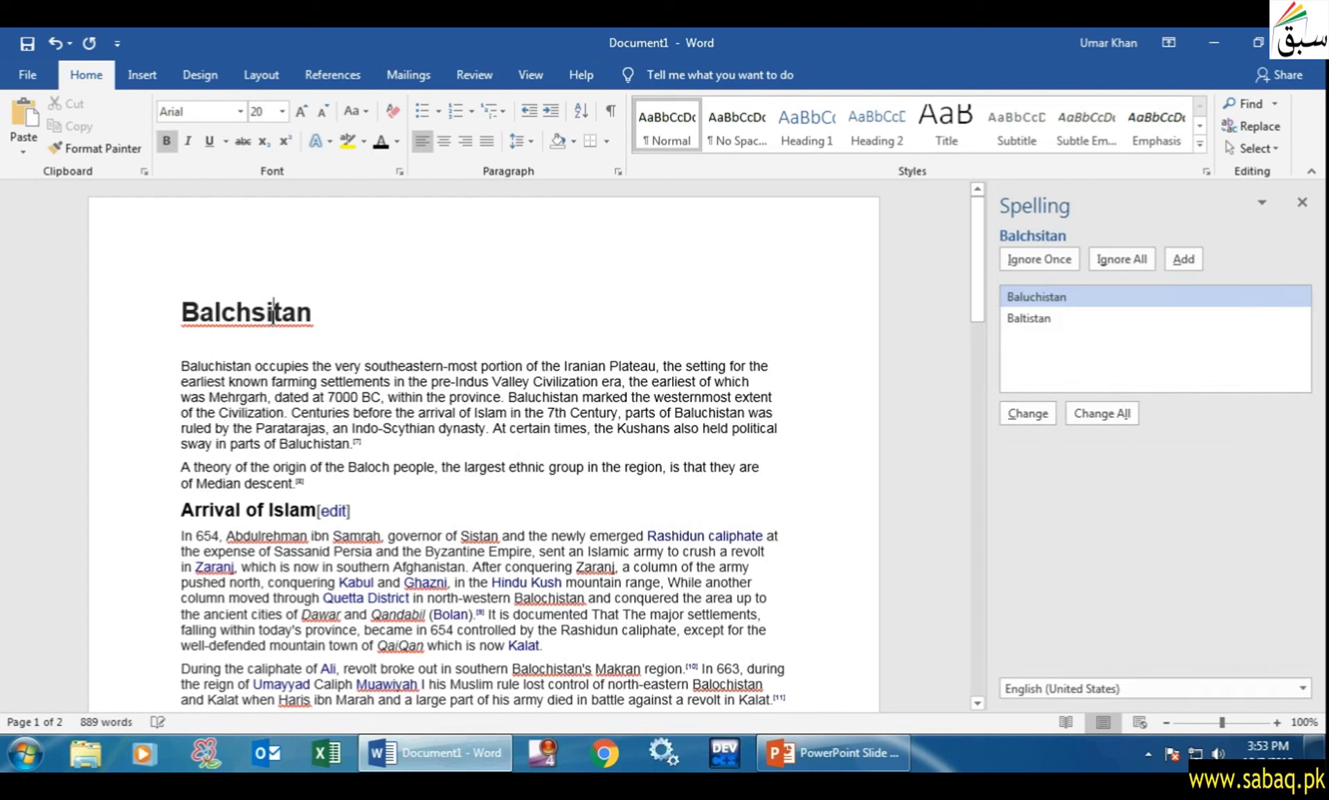
Correct the title Balchsitan to Baluchistan and resume the spelling check past Samrah.
{"action": "left_click", "coordinate": [1028, 413]}
{"action": "left_click", "coordinate": [314, 358]}
{"action": "left_click", "coordinate": [181, 308]}
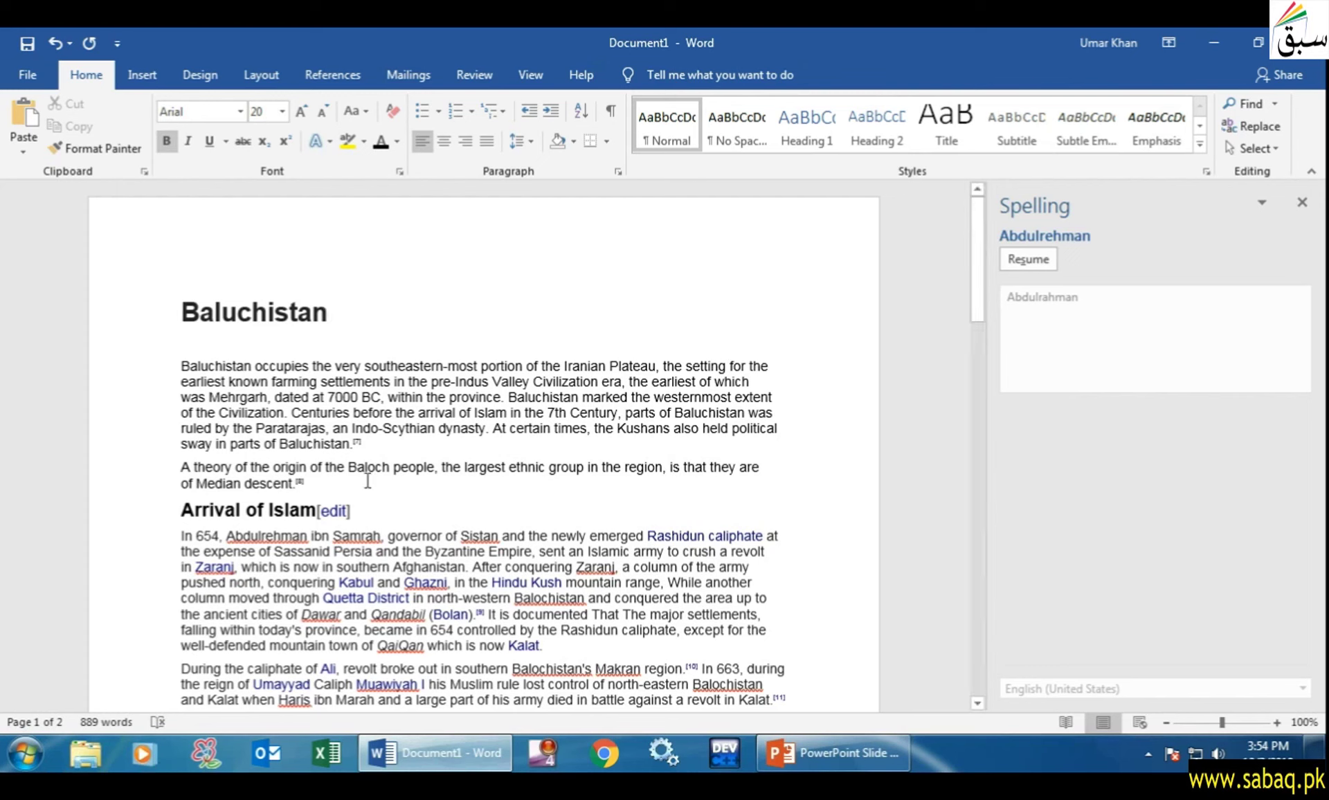
{"action": "left_click", "coordinate": [187, 515]}
{"action": "left_click", "coordinate": [251, 537]}
{"action": "left_click", "coordinate": [366, 536]}
Manually retype the misspelt 'anq' before Pakistani so it ends in 'd'.
{"action": "scroll", "coordinate": [394, 565], "scroll_direction": "down", "scroll_amount": 1}
{"action": "scroll", "coordinate": [394, 564], "scroll_direction": "down", "scroll_amount": 3}
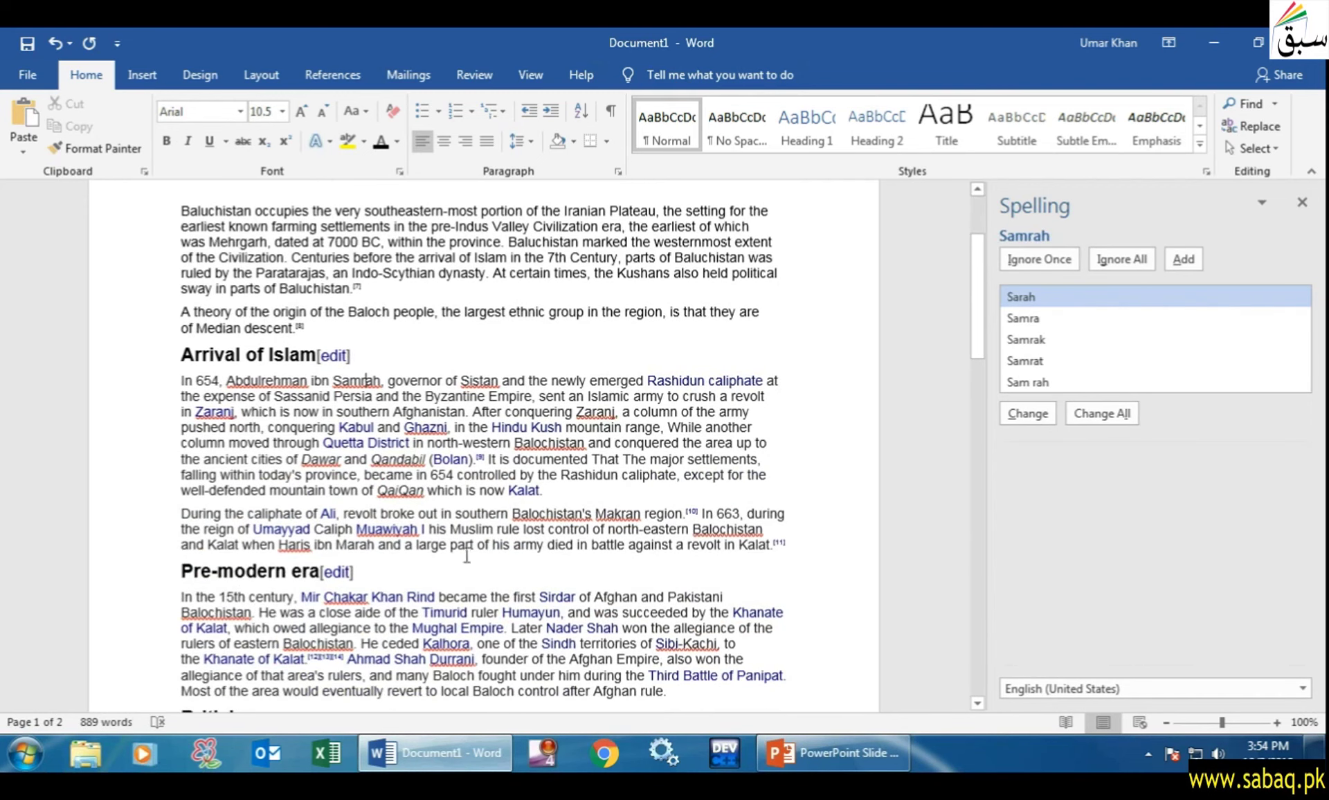
{"action": "scroll", "coordinate": [442, 537], "scroll_direction": "up", "scroll_amount": 4}
{"action": "scroll", "coordinate": [443, 538], "scroll_direction": "down", "scroll_amount": 4}
{"action": "scroll", "coordinate": [446, 539], "scroll_direction": "down", "scroll_amount": 4}
{"action": "scroll", "coordinate": [450, 539], "scroll_direction": "down", "scroll_amount": 10}
{"action": "scroll", "coordinate": [450, 539], "scroll_direction": "up", "scroll_amount": 6}
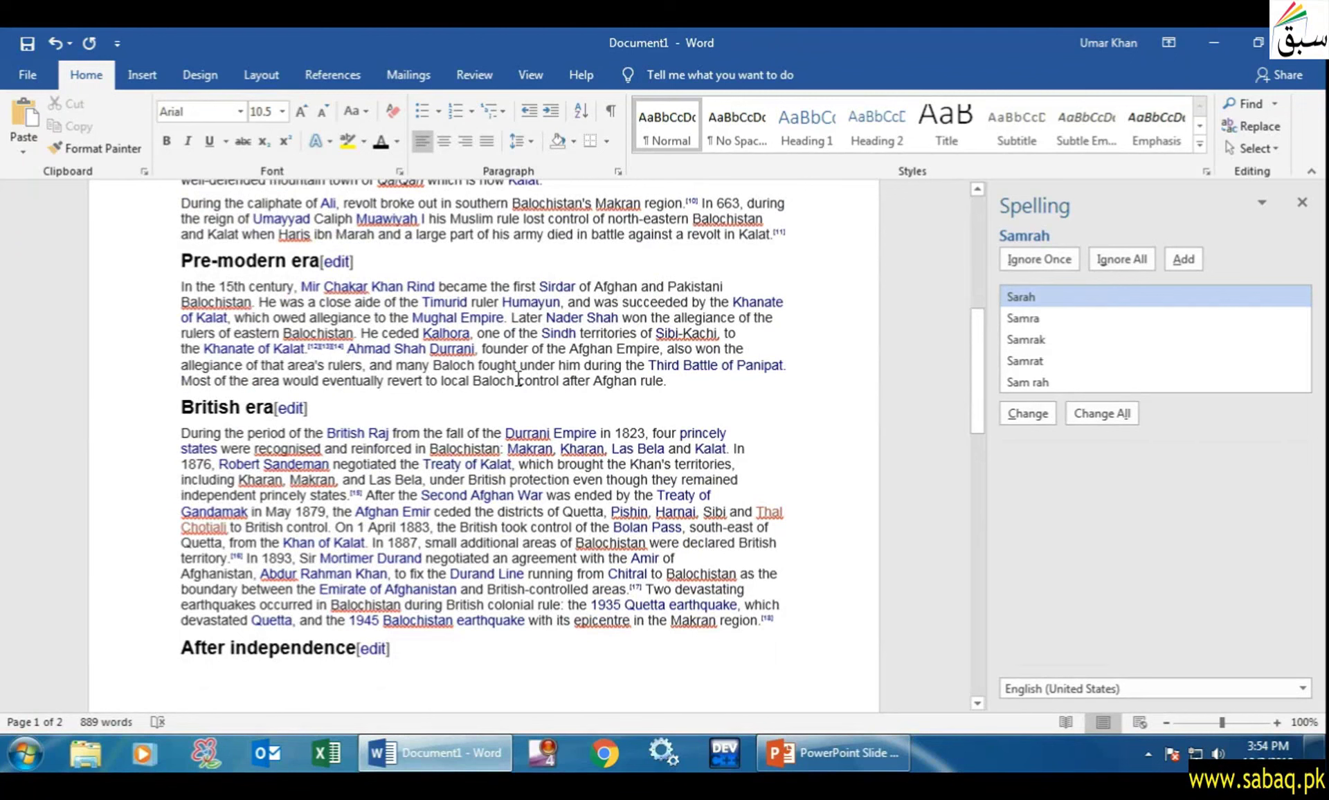
{"action": "left_click", "coordinate": [663, 288]}
{"action": "key", "text": "BackSpace"}
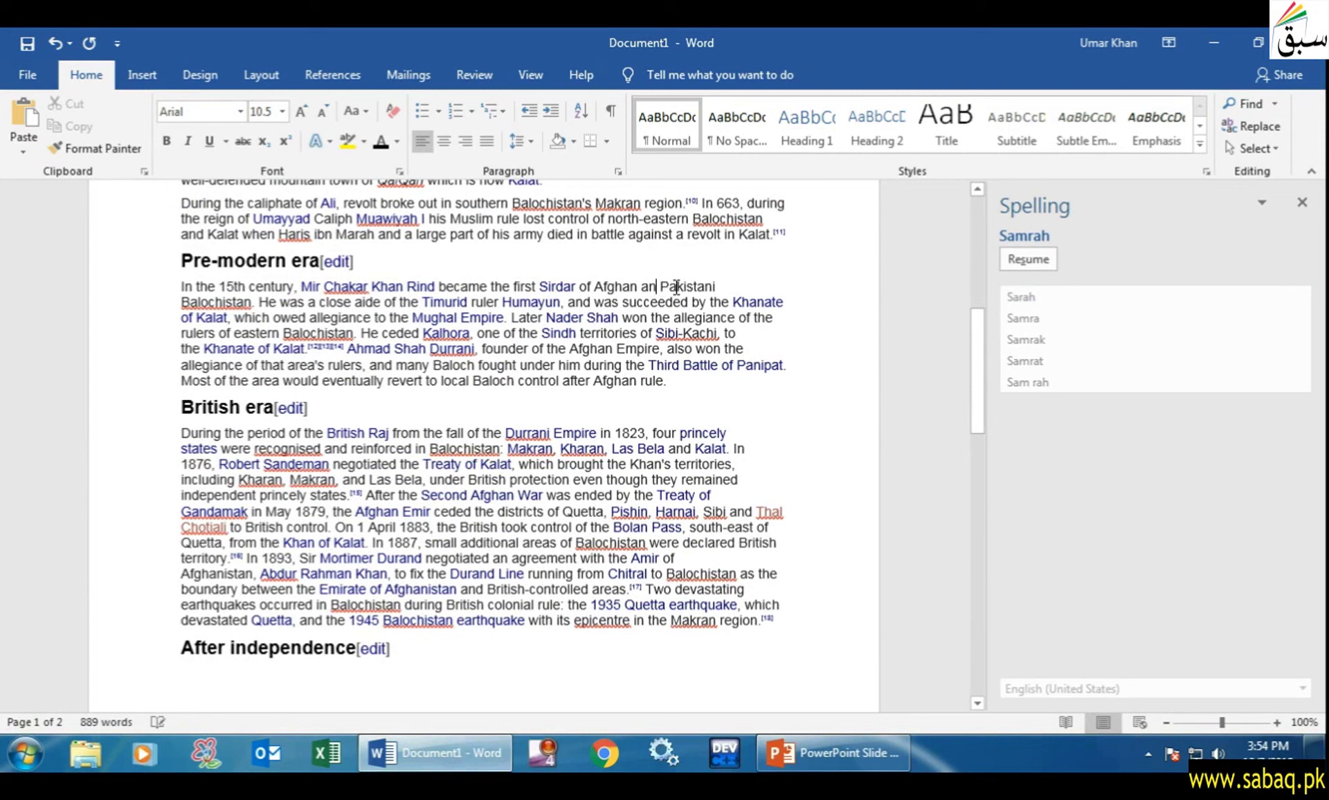
{"action": "type", "text": "t"}
{"action": "key", "text": "BackSpace"}
{"action": "type", "text": "d"}
{"action": "left_click", "coordinate": [692, 361]}
Accept 'and' as the spelling correction for 'anq'.
{"action": "left_click", "coordinate": [663, 286]}
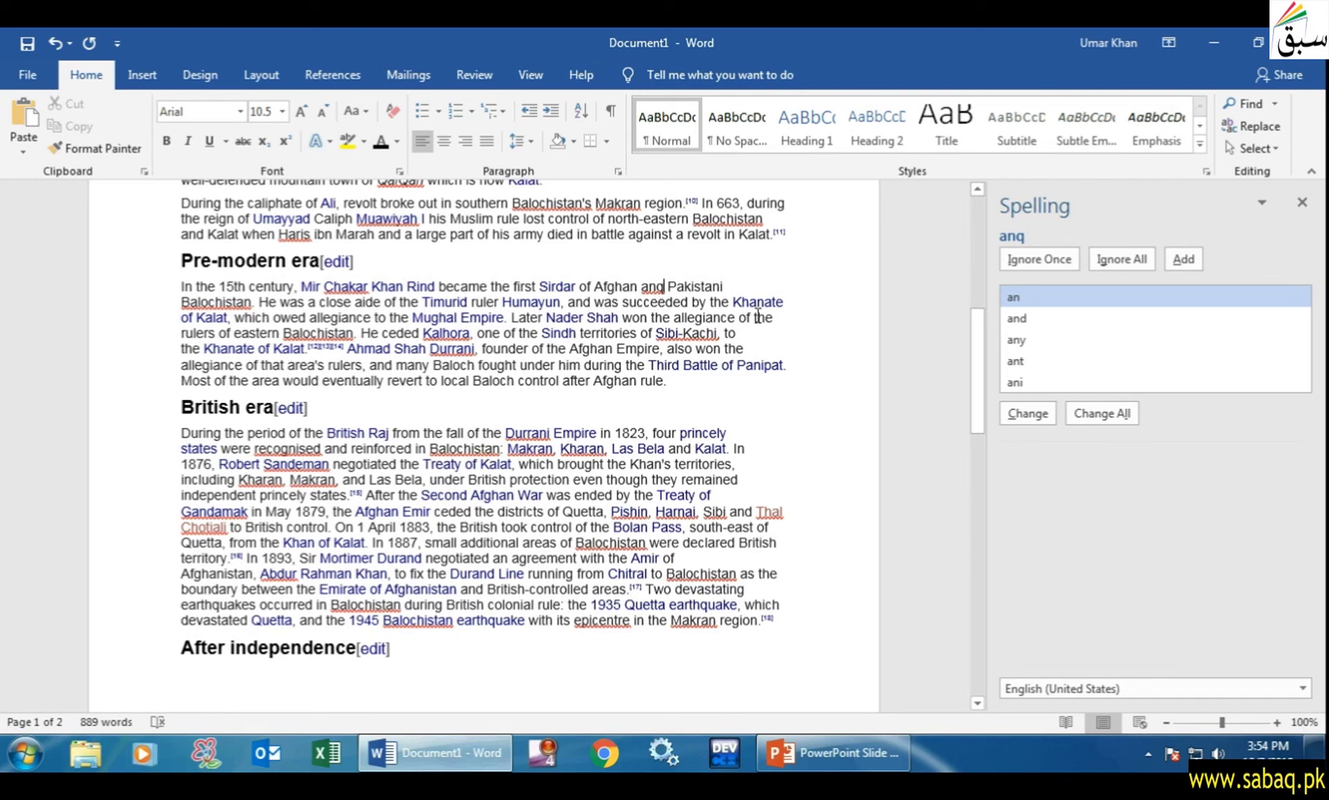
{"action": "left_click", "coordinate": [1034, 324]}
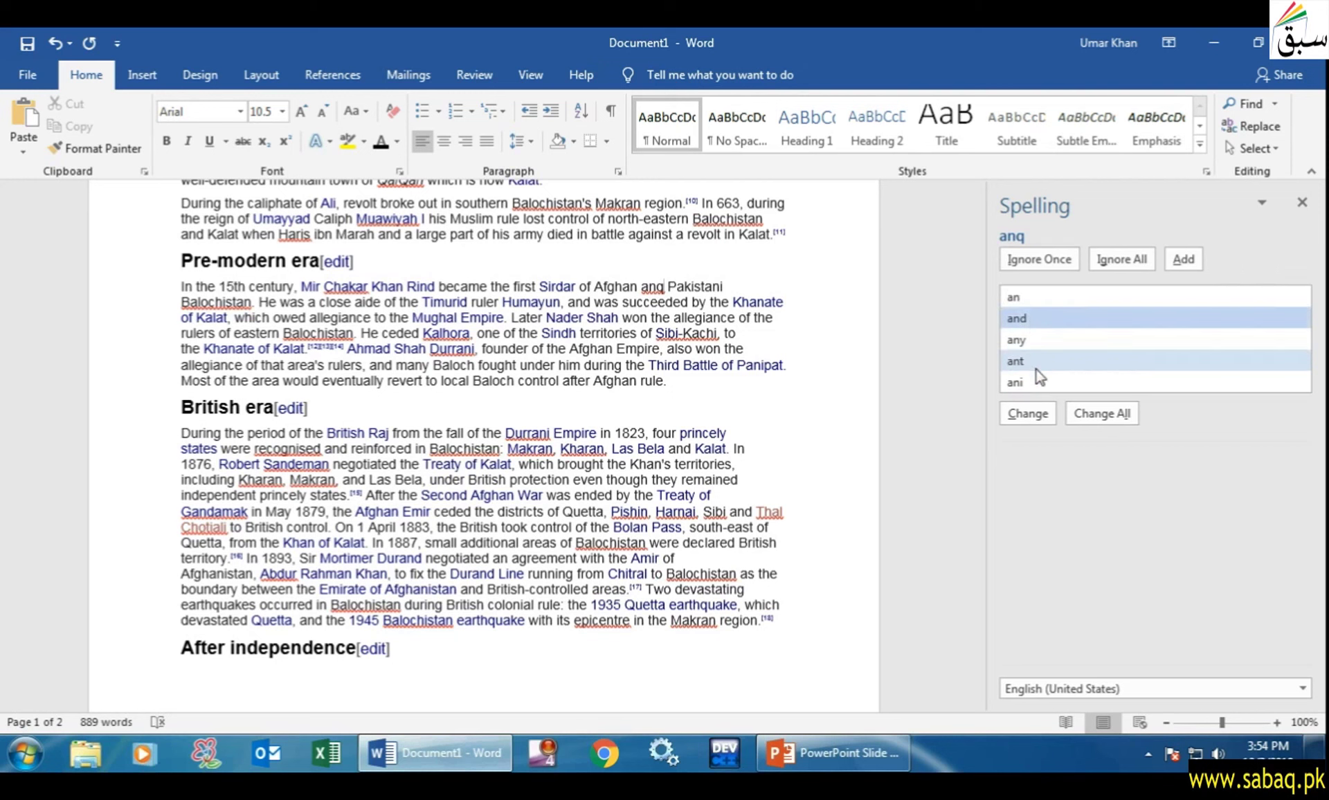
{"action": "left_click", "coordinate": [1042, 413]}
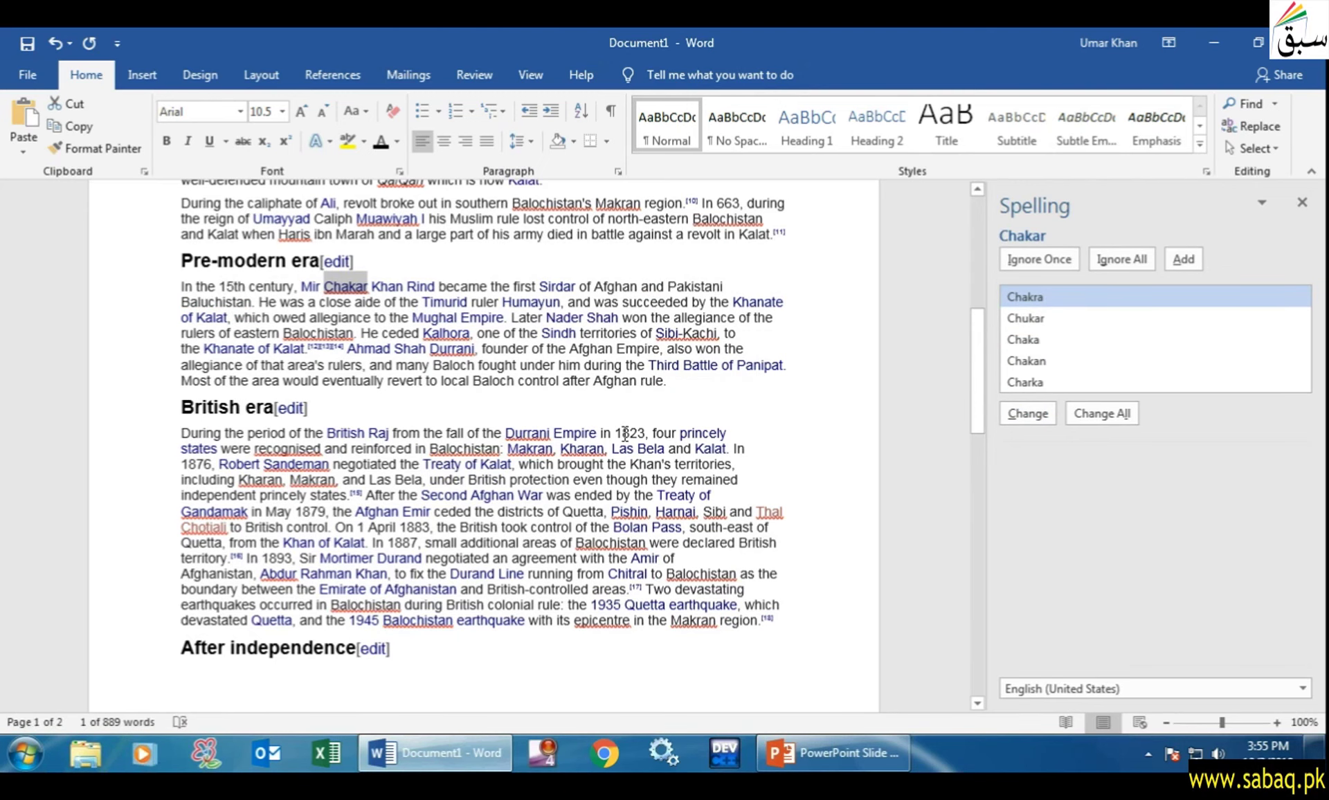
Inspect the word Ghazni and restart the spelling check with F7.
{"action": "scroll", "coordinate": [748, 526], "scroll_direction": "up", "scroll_amount": 10}
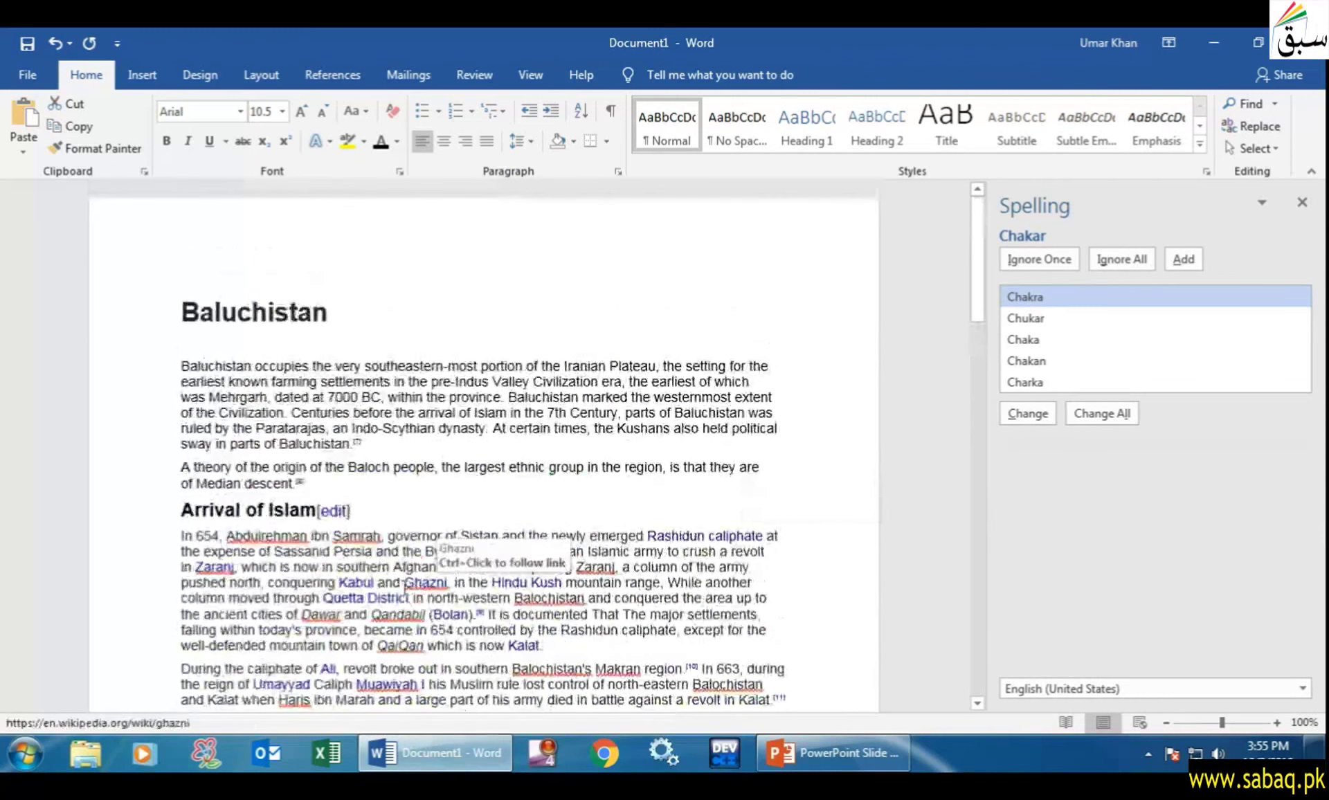
{"action": "left_click_drag", "start_coordinate": [404, 583], "coordinate": [449, 587]}
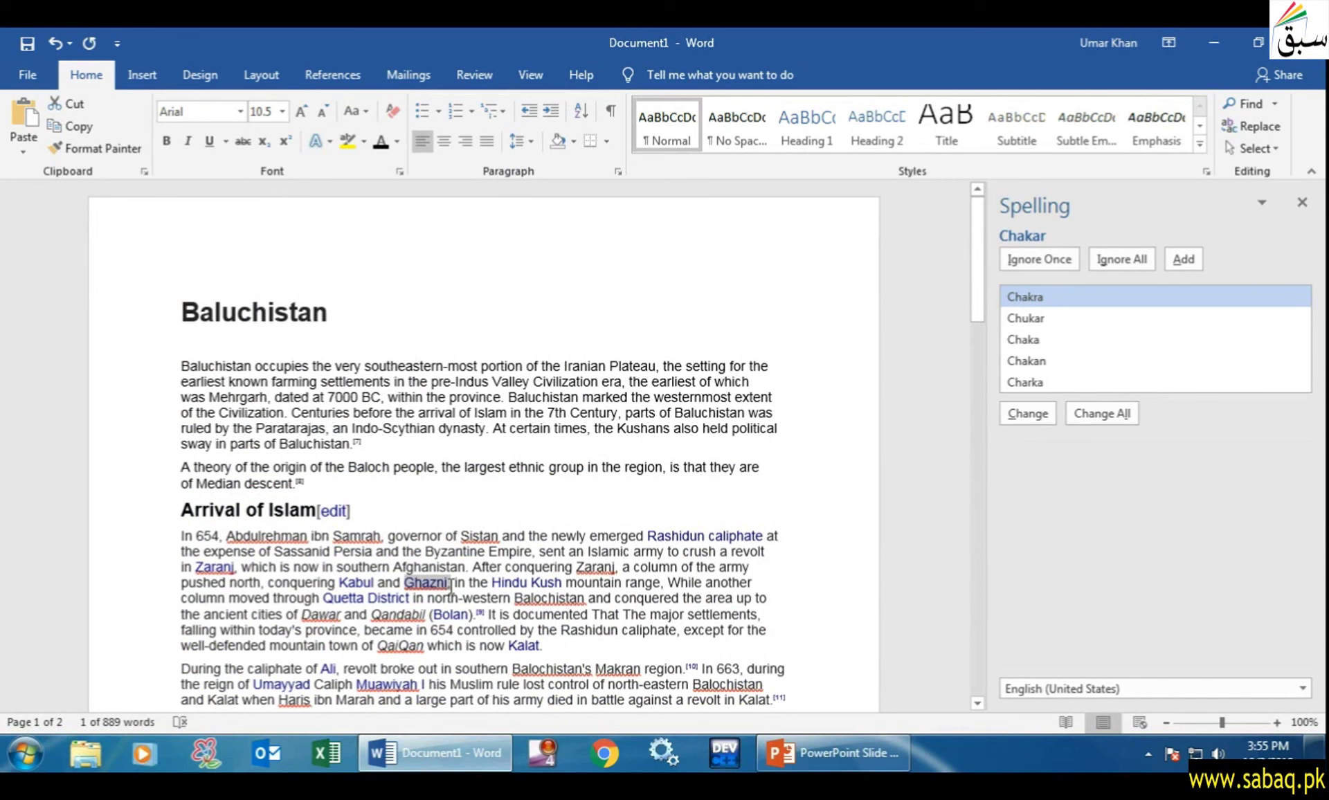
{"action": "right_click", "coordinate": [451, 587]}
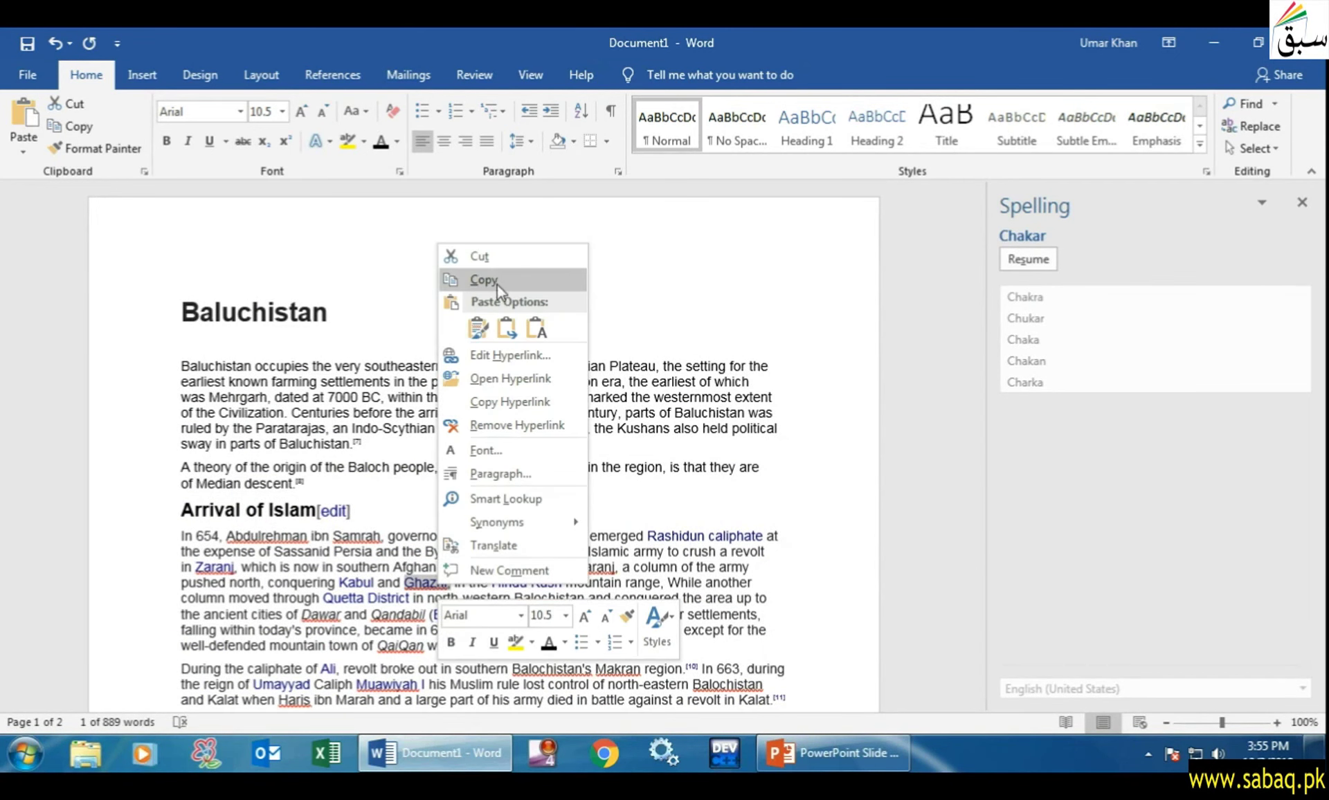
{"action": "left_click", "coordinate": [421, 594]}
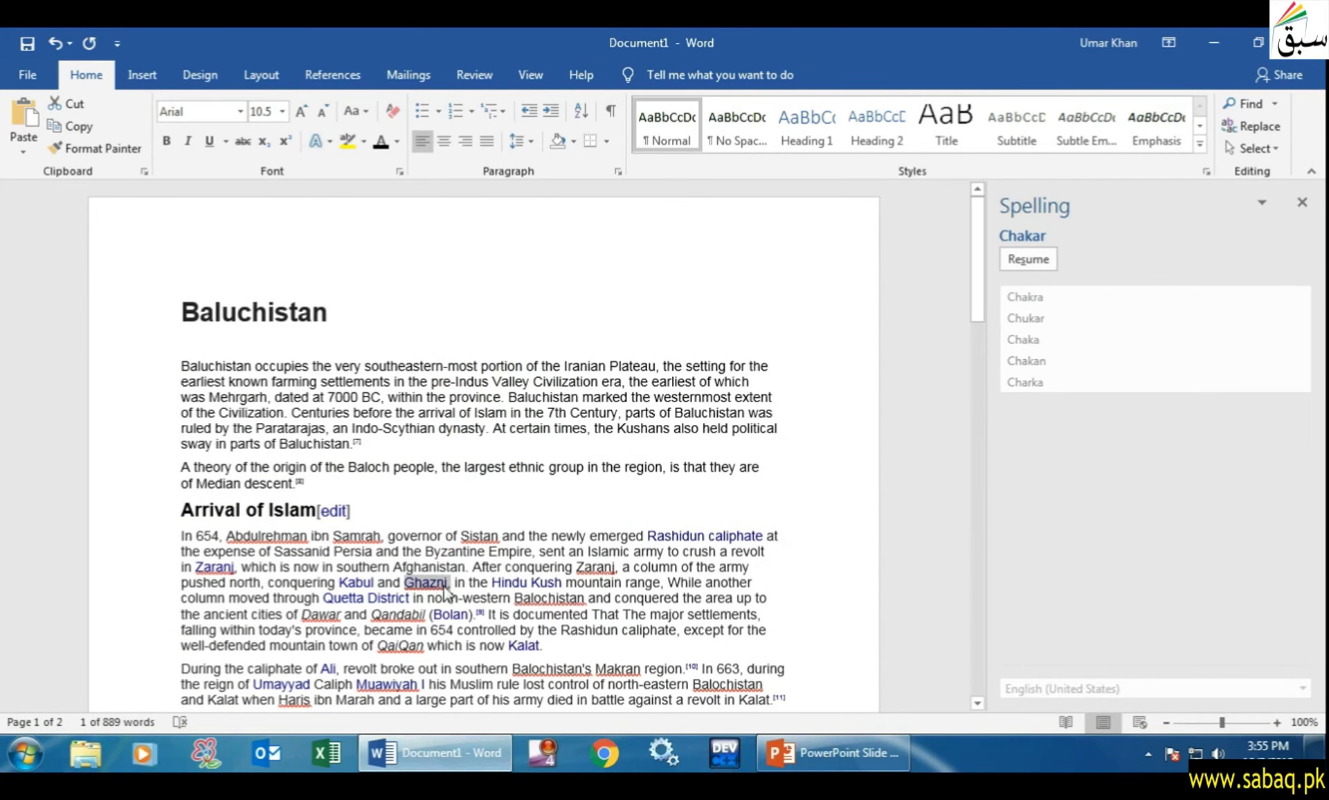
{"action": "key", "text": "F7"}
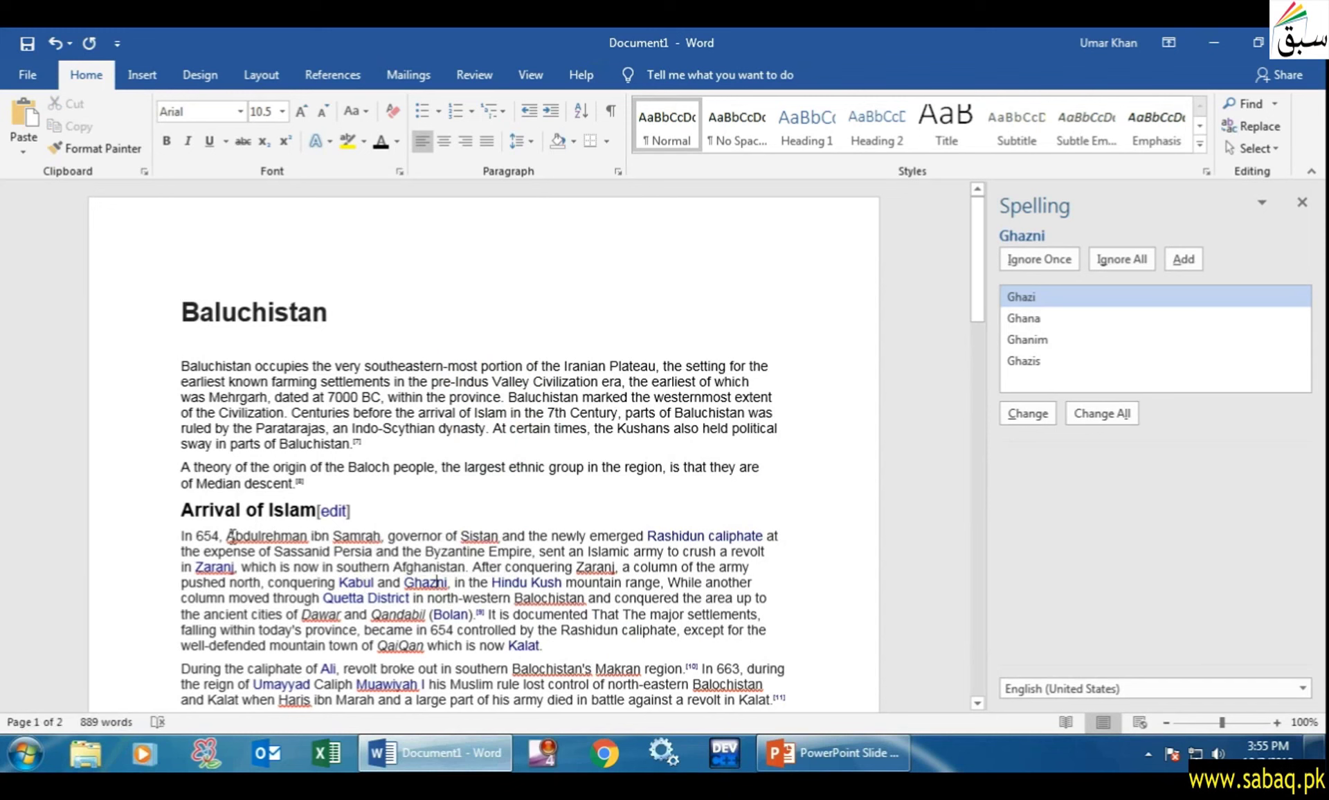
{"action": "left_click", "coordinate": [263, 536]}
{"action": "key", "text": "F7"}
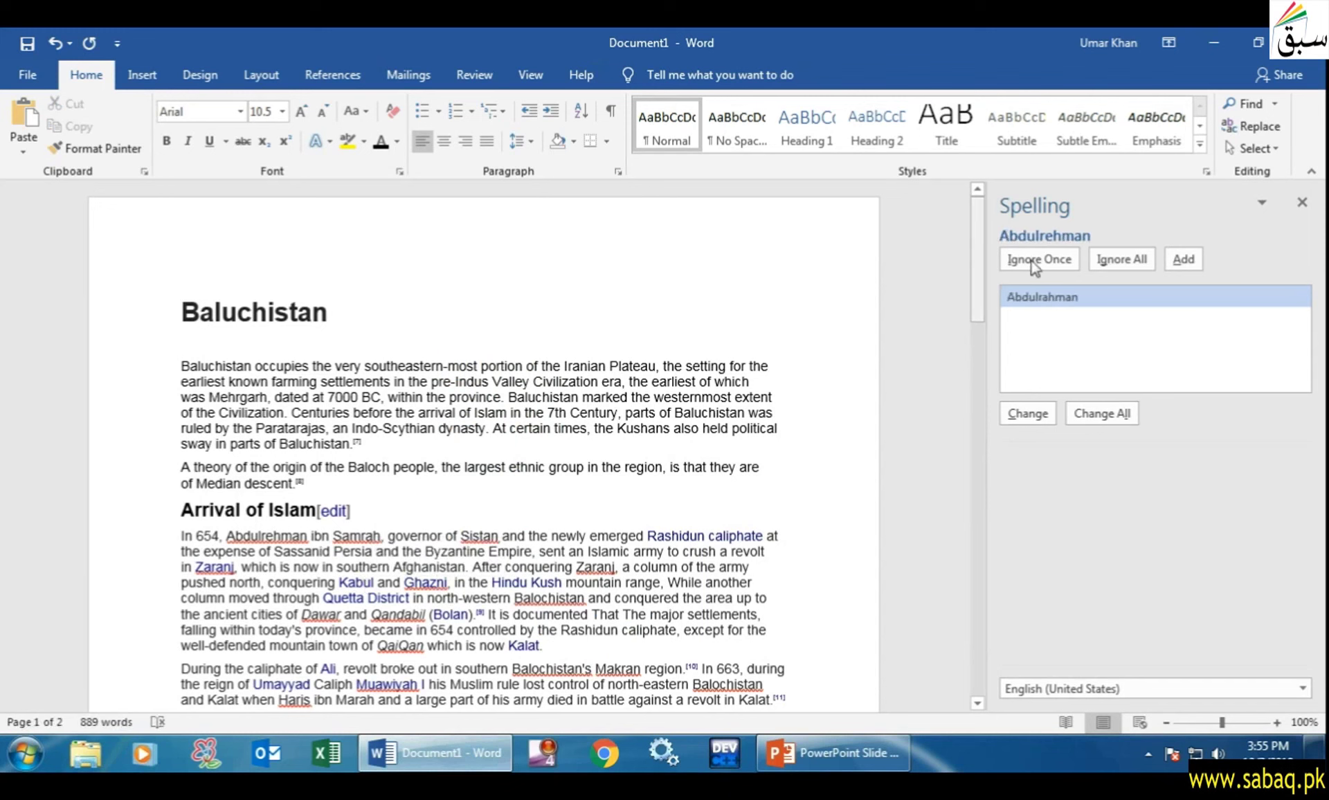
Ignore Abdulrehman once and Ignore All for Samrah, Sistan, Zaranj, Ghazni, Dawar and others through Haris.
{"action": "left_click", "coordinate": [1042, 260]}
{"action": "left_click", "coordinate": [1129, 256]}
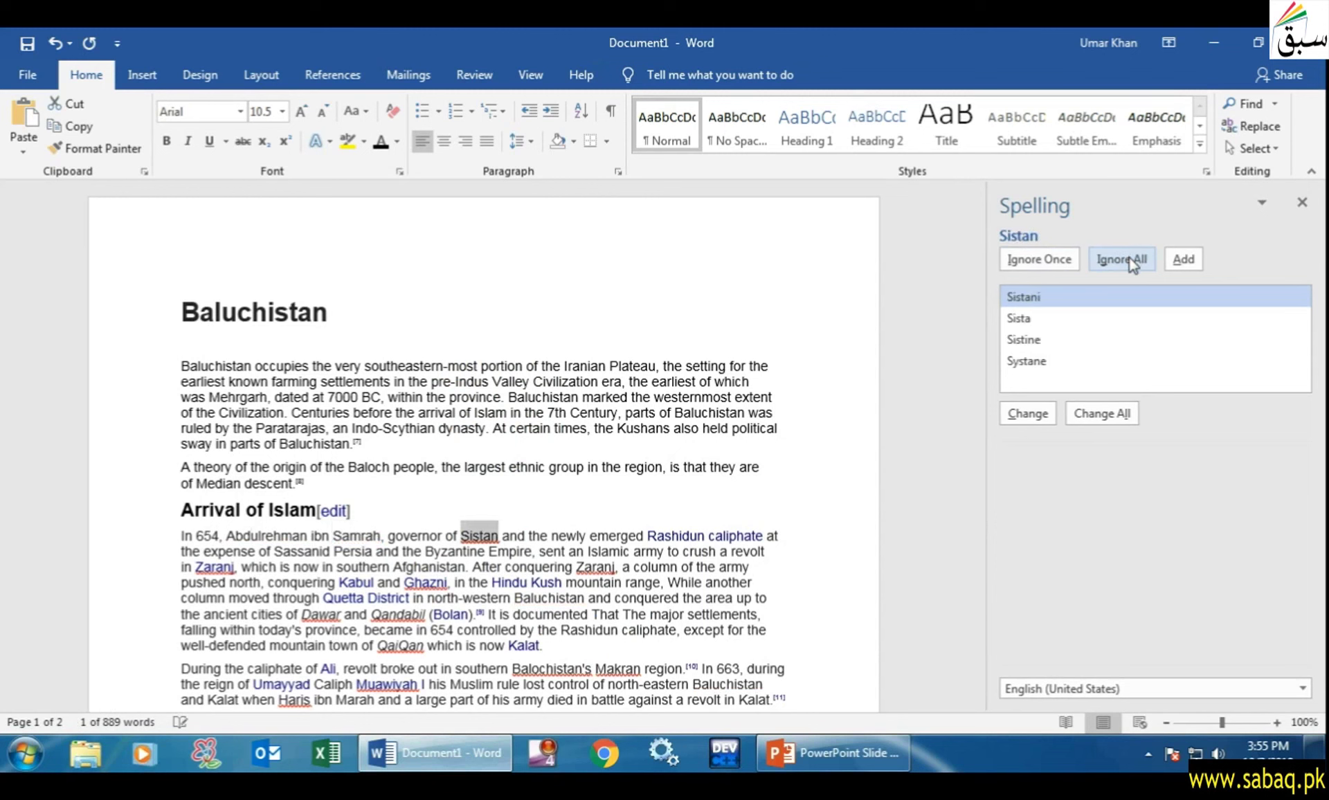
{"action": "left_click", "coordinate": [1114, 266]}
{"action": "left_click", "coordinate": [1114, 266]}
{"action": "left_click", "coordinate": [1114, 266]}
{"action": "left_click", "coordinate": [1114, 266]}
{"action": "left_click", "coordinate": [1114, 266]}
{"action": "left_click", "coordinate": [1114, 265]}
{"action": "left_click", "coordinate": [1115, 266]}
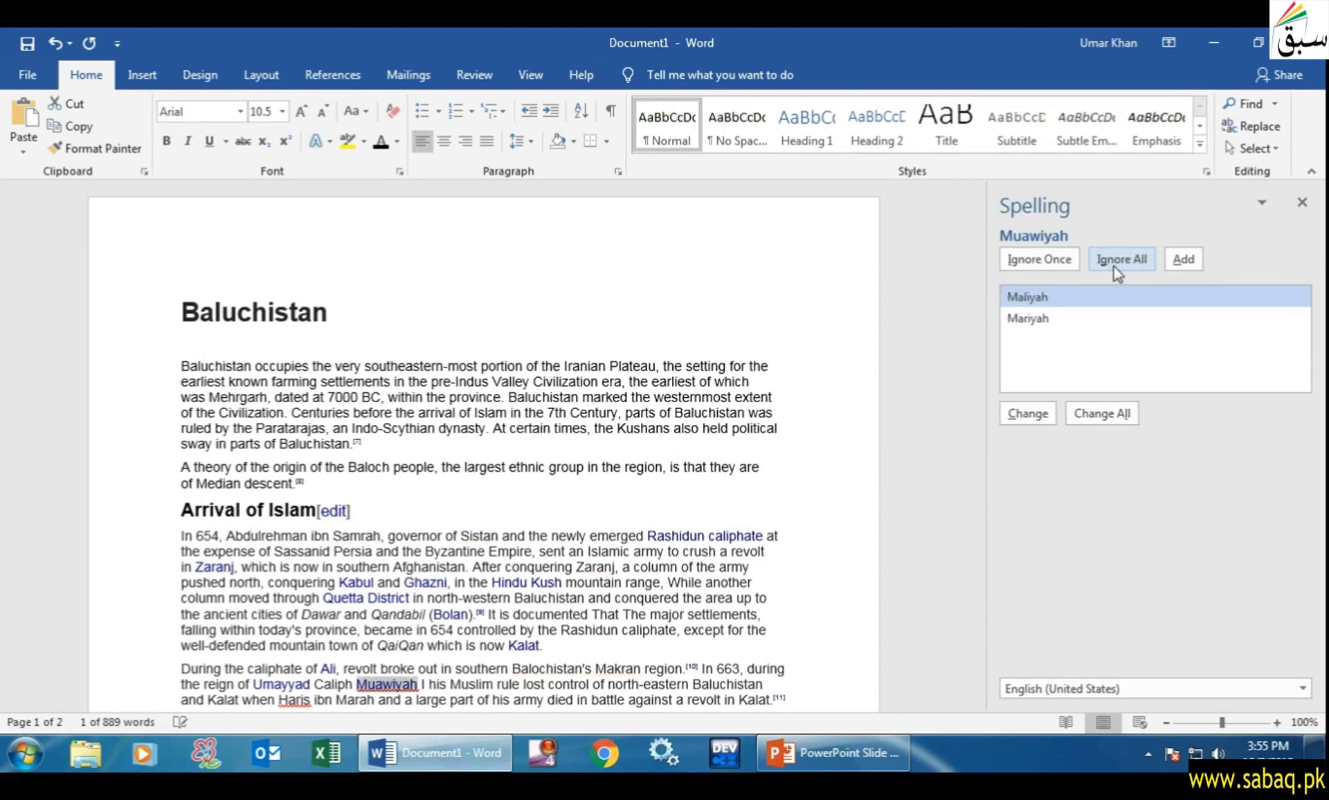
{"action": "left_click", "coordinate": [1114, 266]}
{"action": "left_click", "coordinate": [617, 599]}
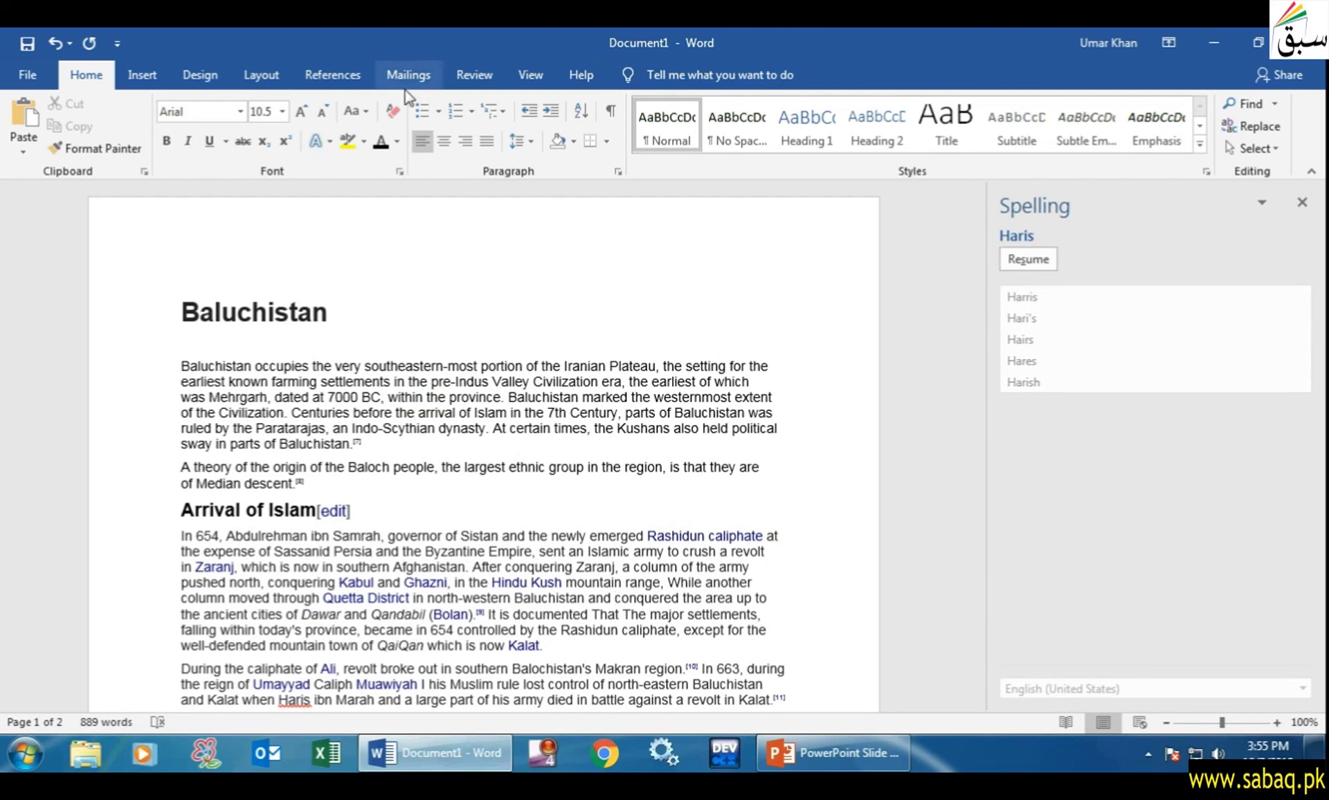
{"action": "left_click", "coordinate": [829, 761]}
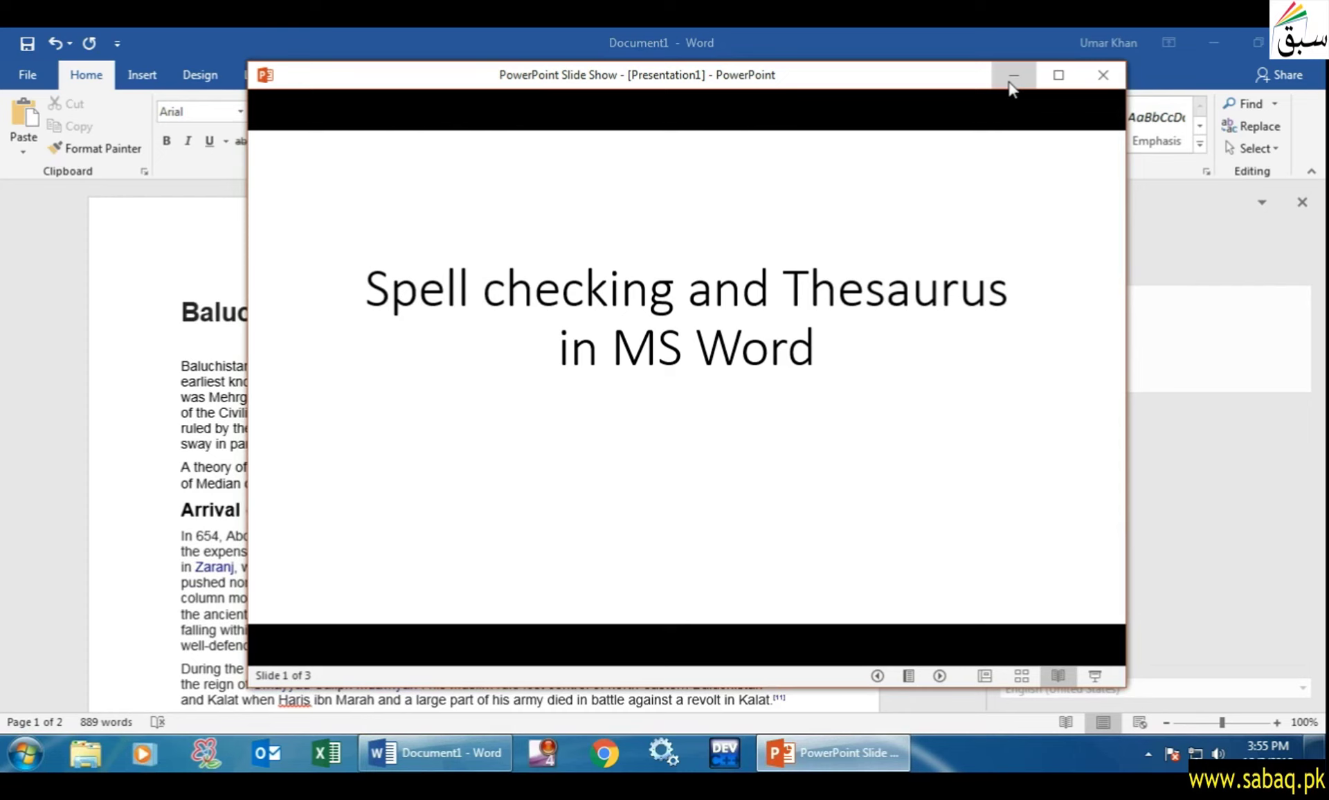
{"action": "left_click", "coordinate": [1010, 83]}
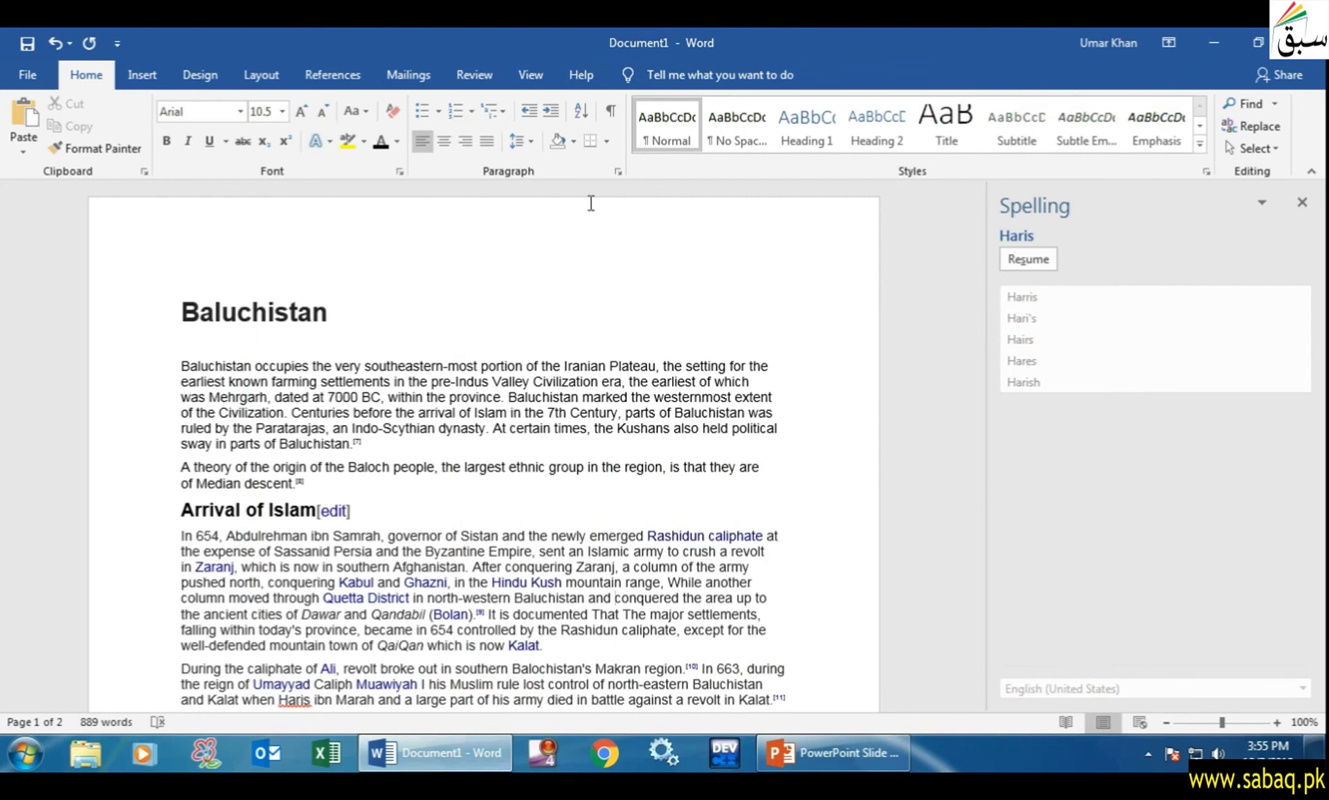
Open the Thesaurus and copy the word 'portion' from the first paragraph.
{"action": "left_click", "coordinate": [475, 75]}
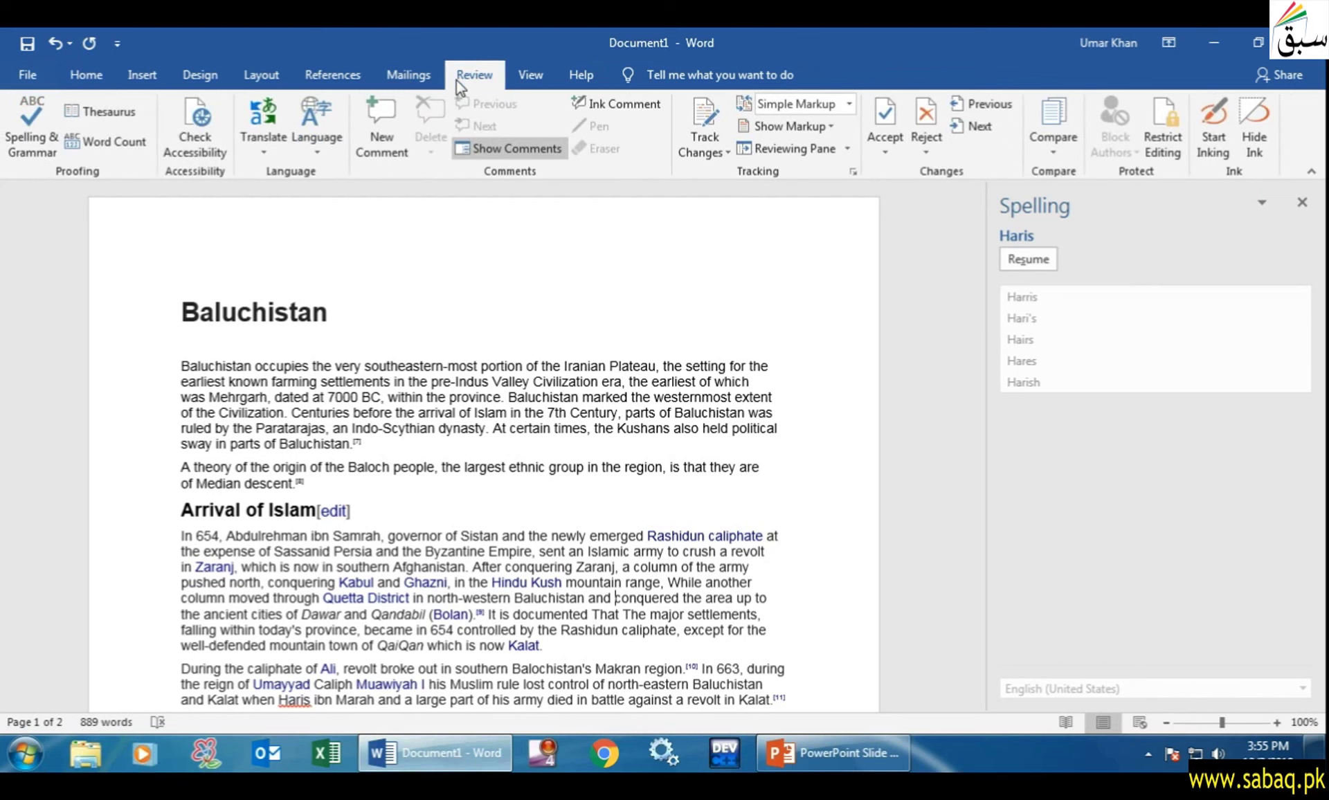
{"action": "left_click", "coordinate": [99, 118]}
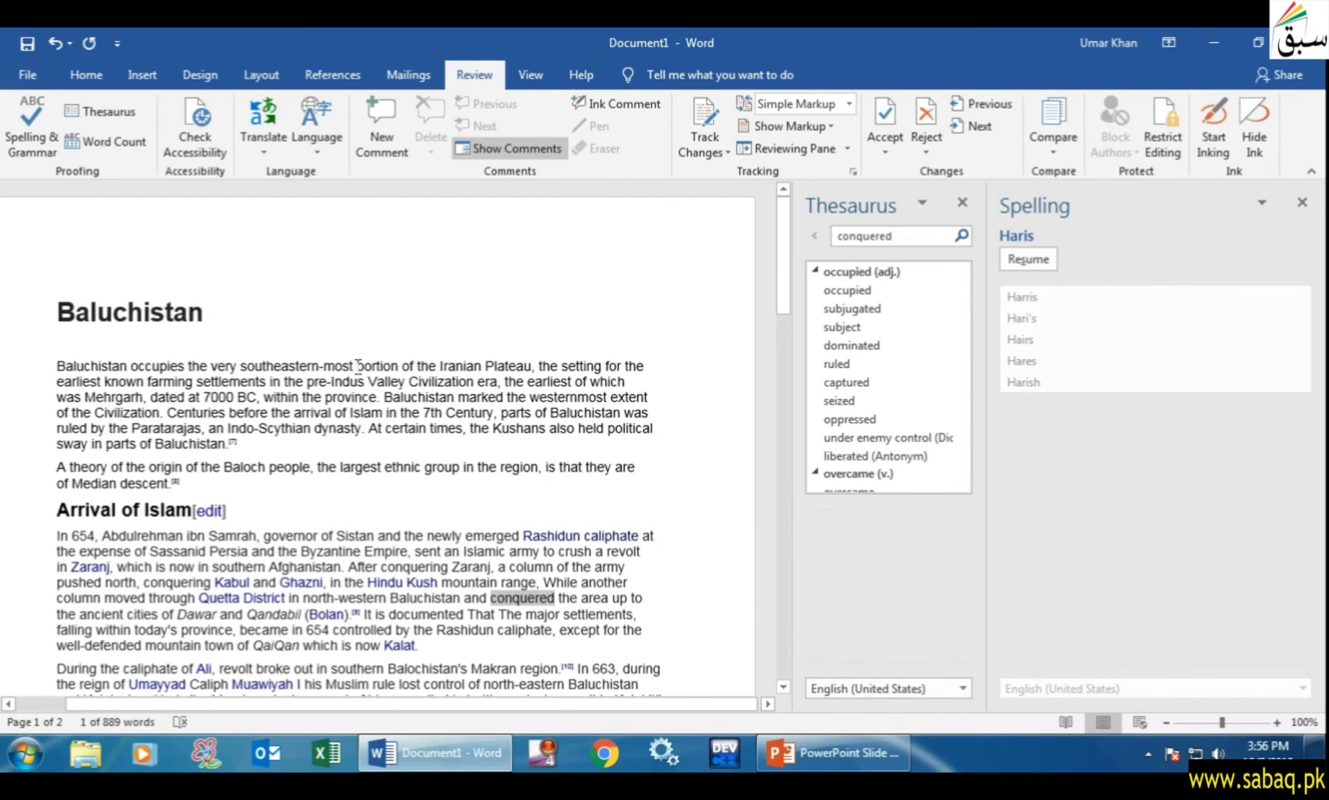
{"action": "double_click", "coordinate": [357, 366]}
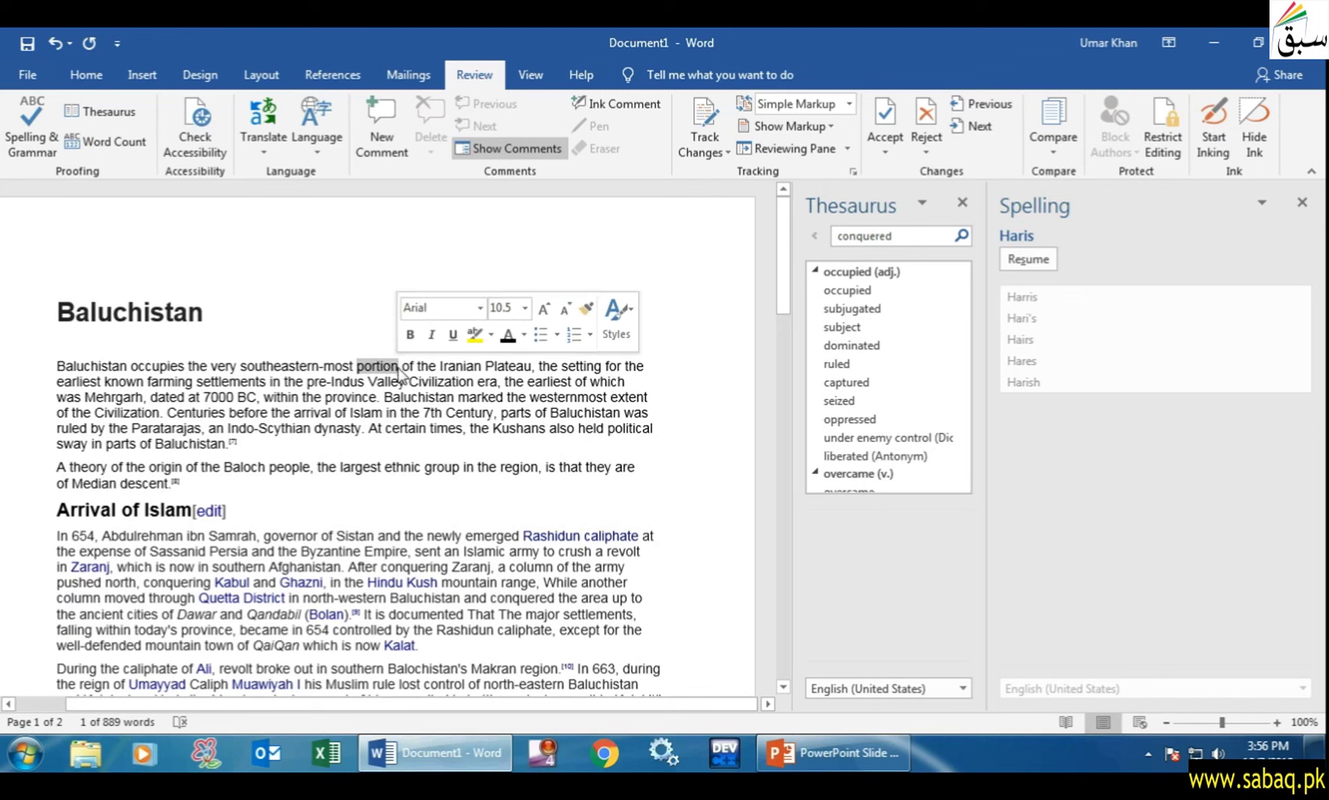
{"action": "right_click", "coordinate": [392, 374]}
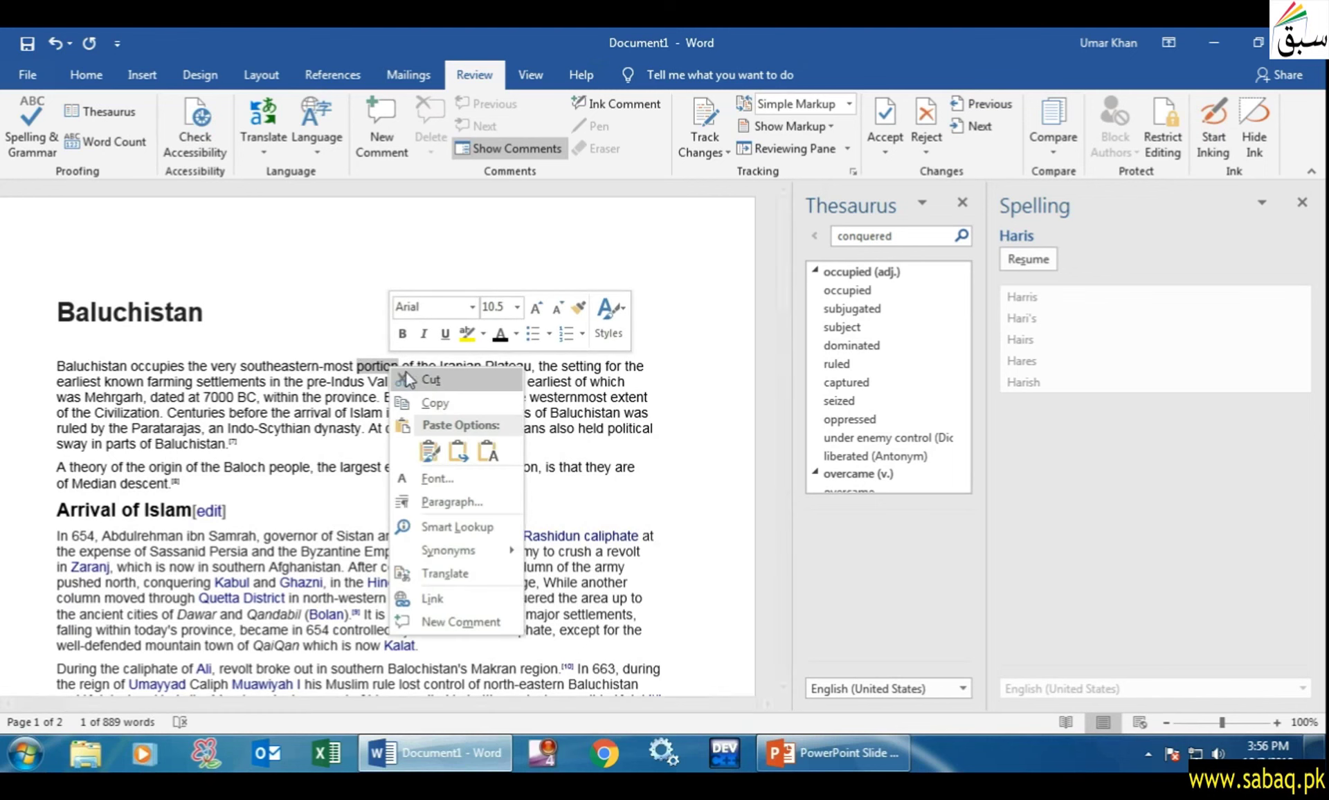
{"action": "left_click", "coordinate": [436, 405]}
Replace 'conquered' with 'portion' in the Thesaurus search and look it up.
{"action": "right_click", "coordinate": [873, 240]}
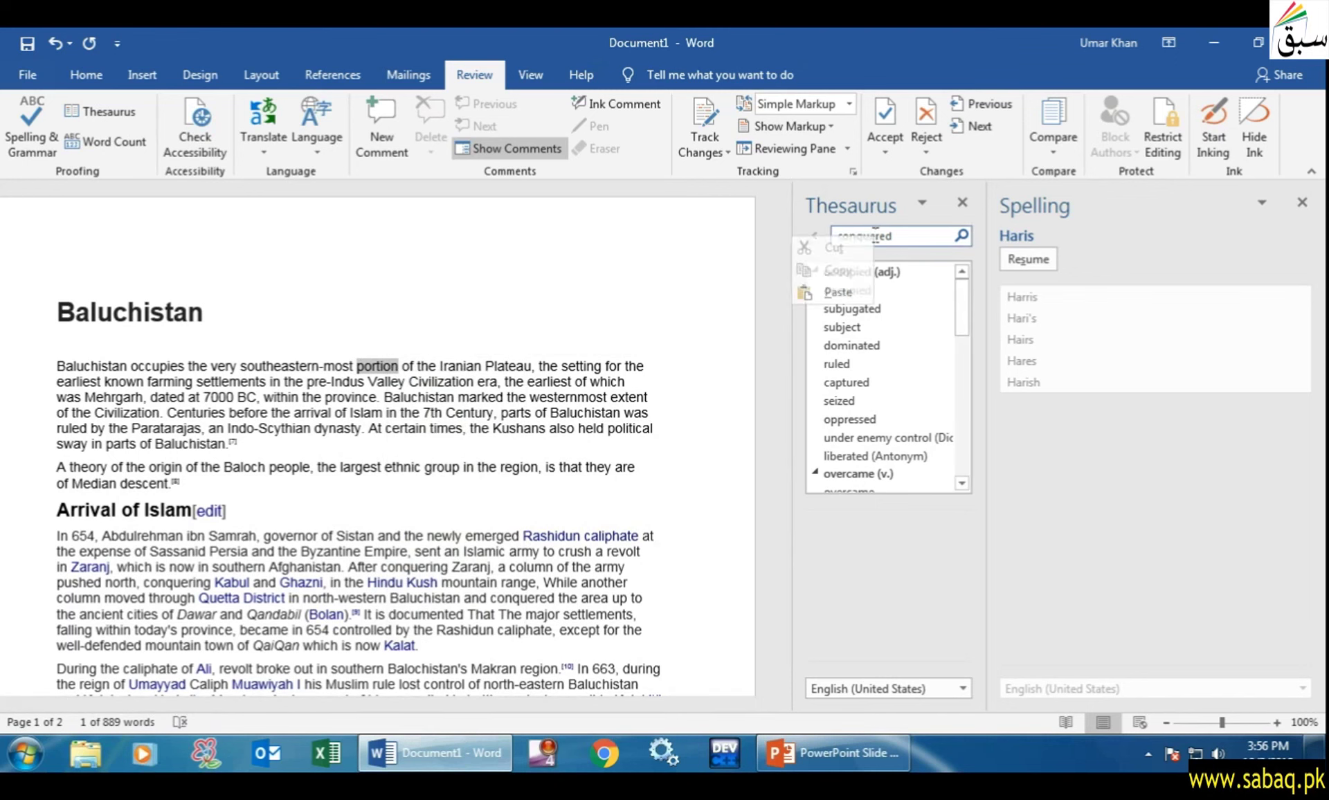
{"action": "double_click", "coordinate": [862, 236]}
{"action": "right_click", "coordinate": [853, 237]}
{"action": "left_click", "coordinate": [817, 293]}
{"action": "left_click", "coordinate": [962, 235]}
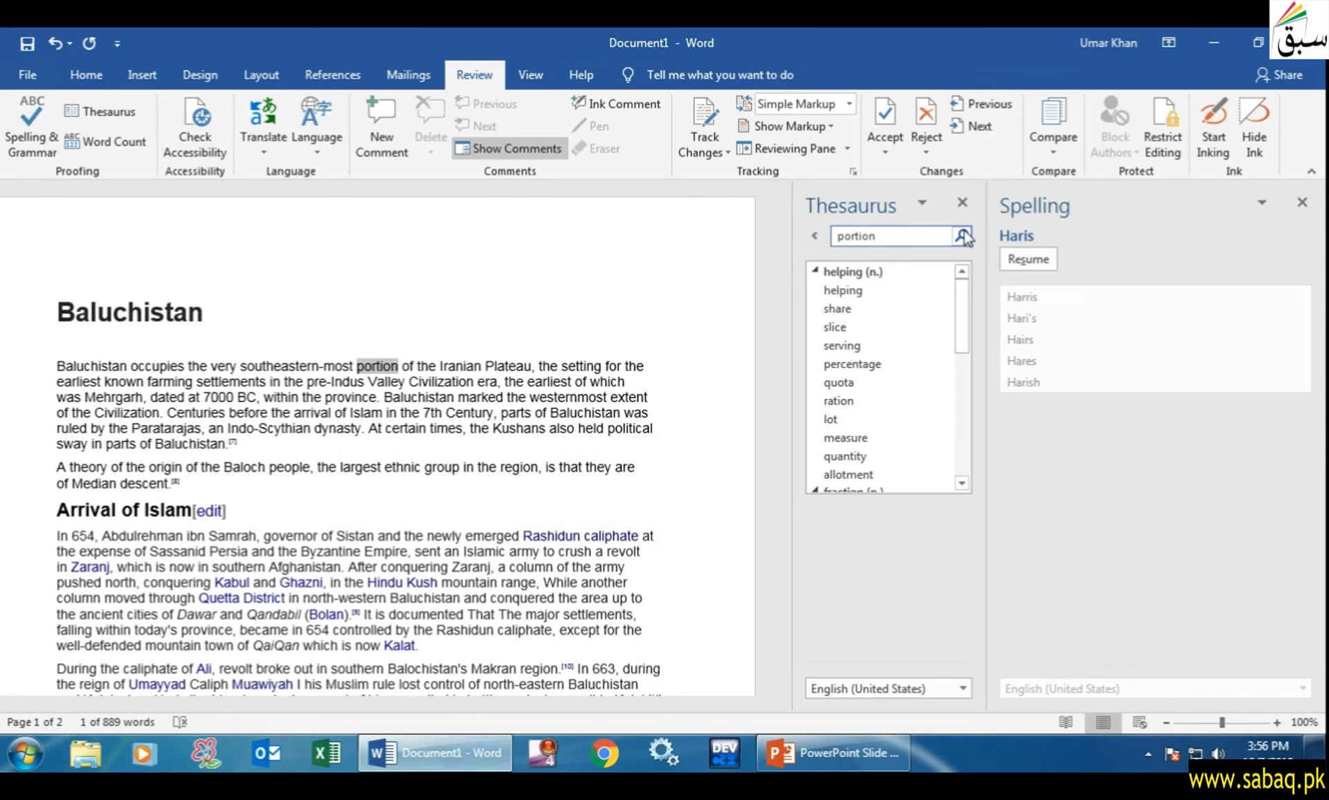
Pick 'slice' from the Thesaurus and retype 'portion' as 'slice' in the opening sentence.
{"action": "left_click_drag", "start_coordinate": [876, 236], "coordinate": [836, 236]}
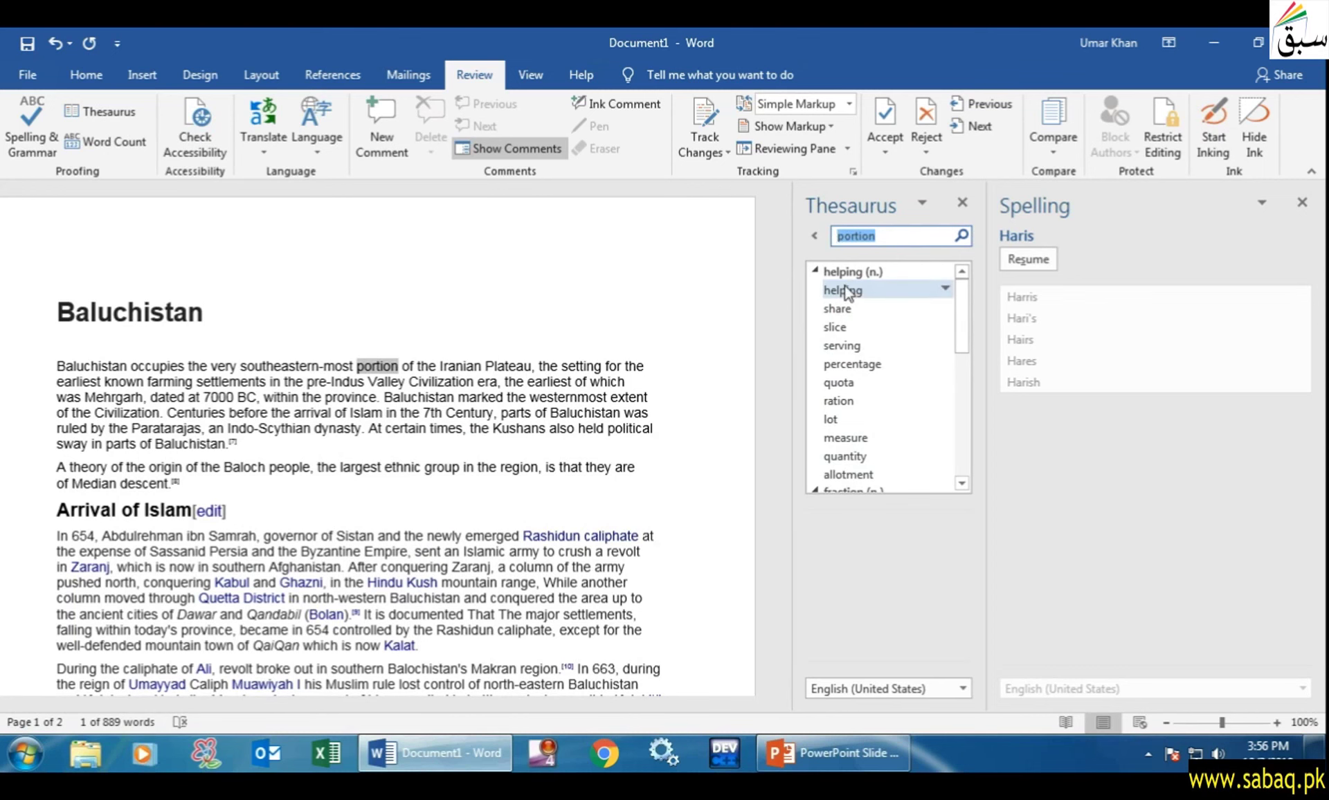
{"action": "left_click", "coordinate": [845, 329]}
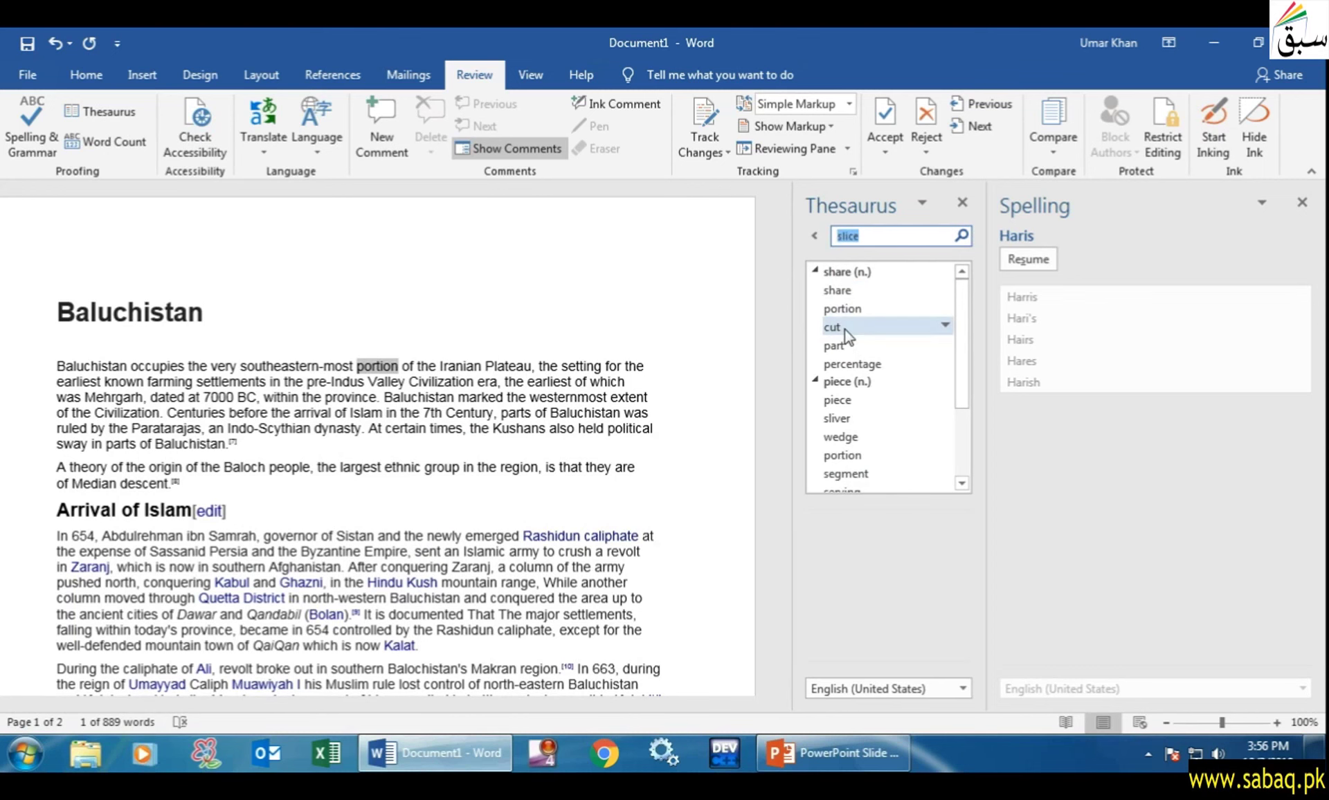
{"action": "left_click", "coordinate": [402, 366]}
{"action": "key", "text": "BackSpace"}
{"action": "key", "text": "BackSpace"}
{"action": "key", "text": "BackSpace"}
{"action": "type", "text": "slice"}
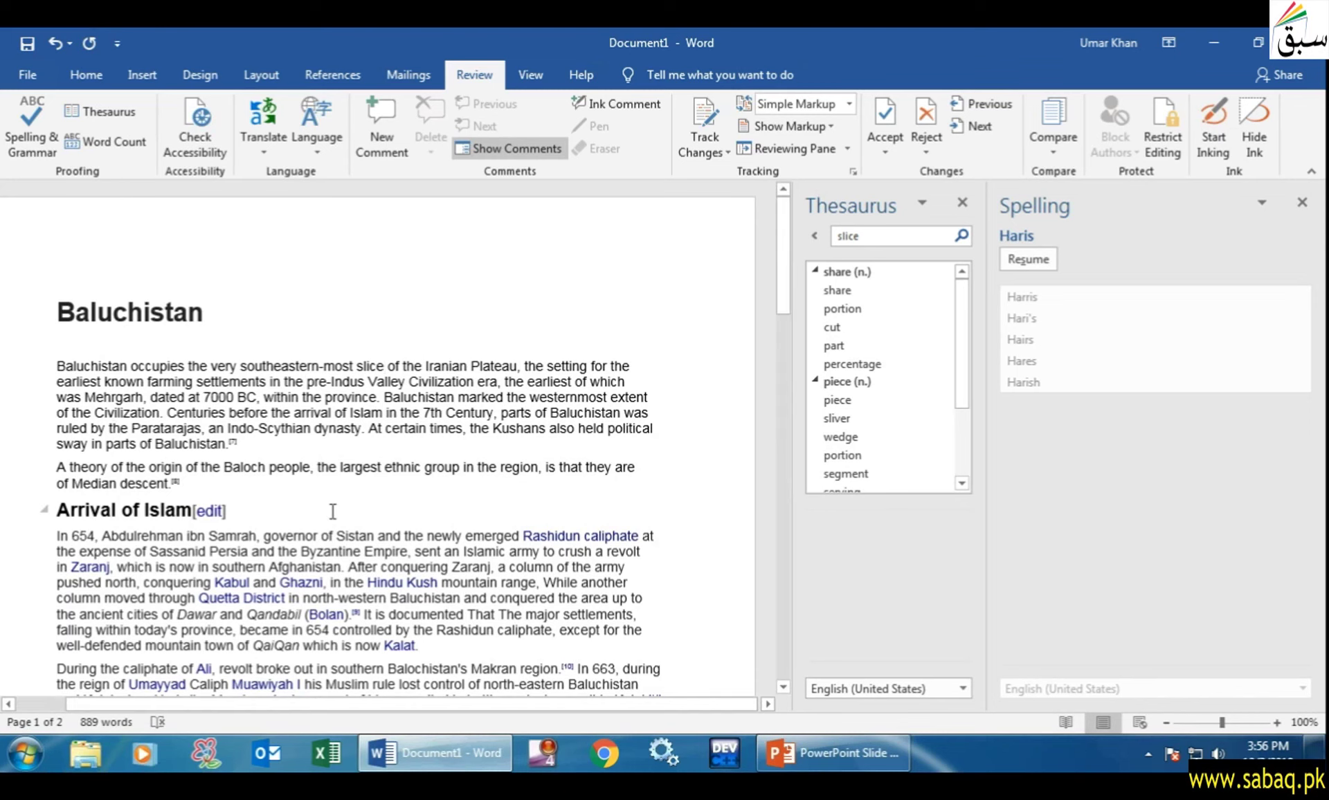
{"action": "scroll", "coordinate": [333, 512], "scroll_direction": "down", "scroll_amount": 5}
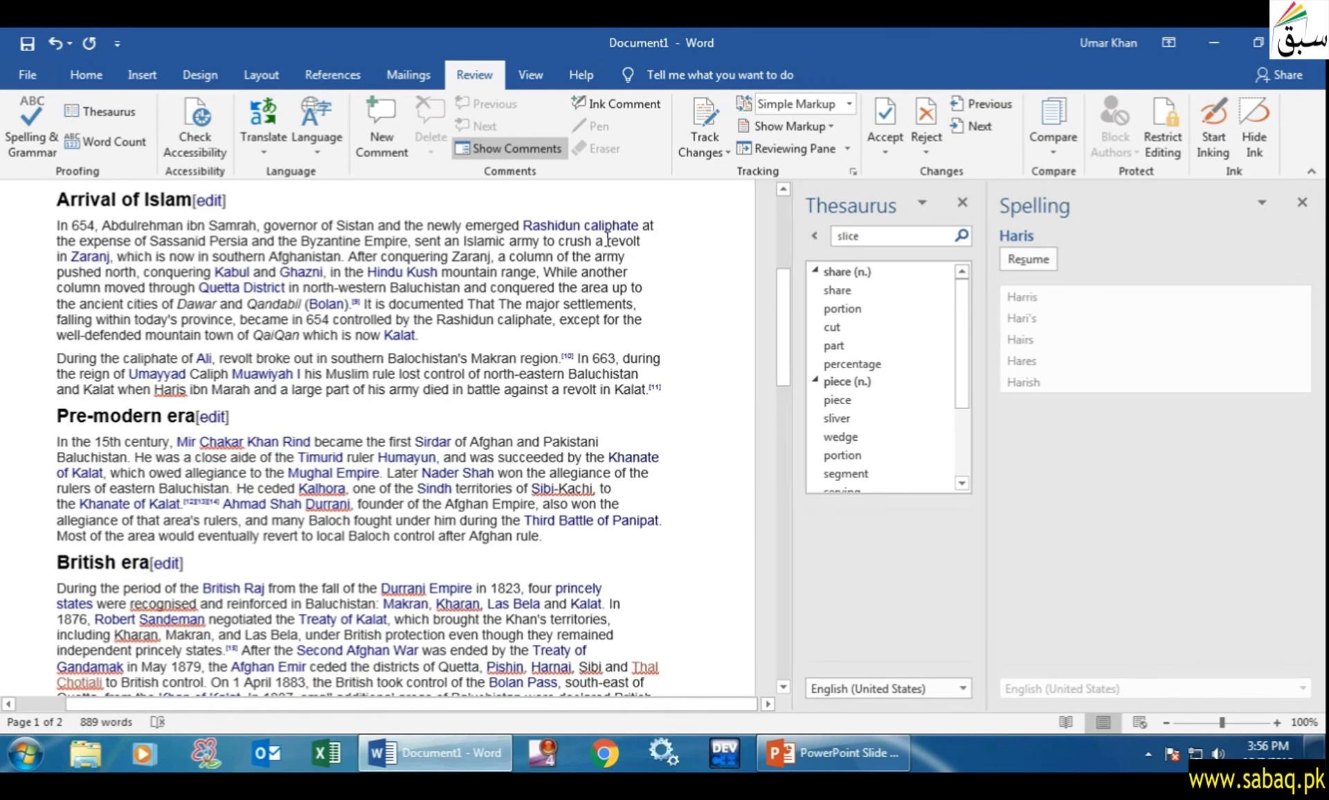
Copy 'revolt' from the Arrival of Islam paragraph and look it up in the Thesaurus.
{"action": "left_click_drag", "start_coordinate": [609, 240], "coordinate": [641, 240]}
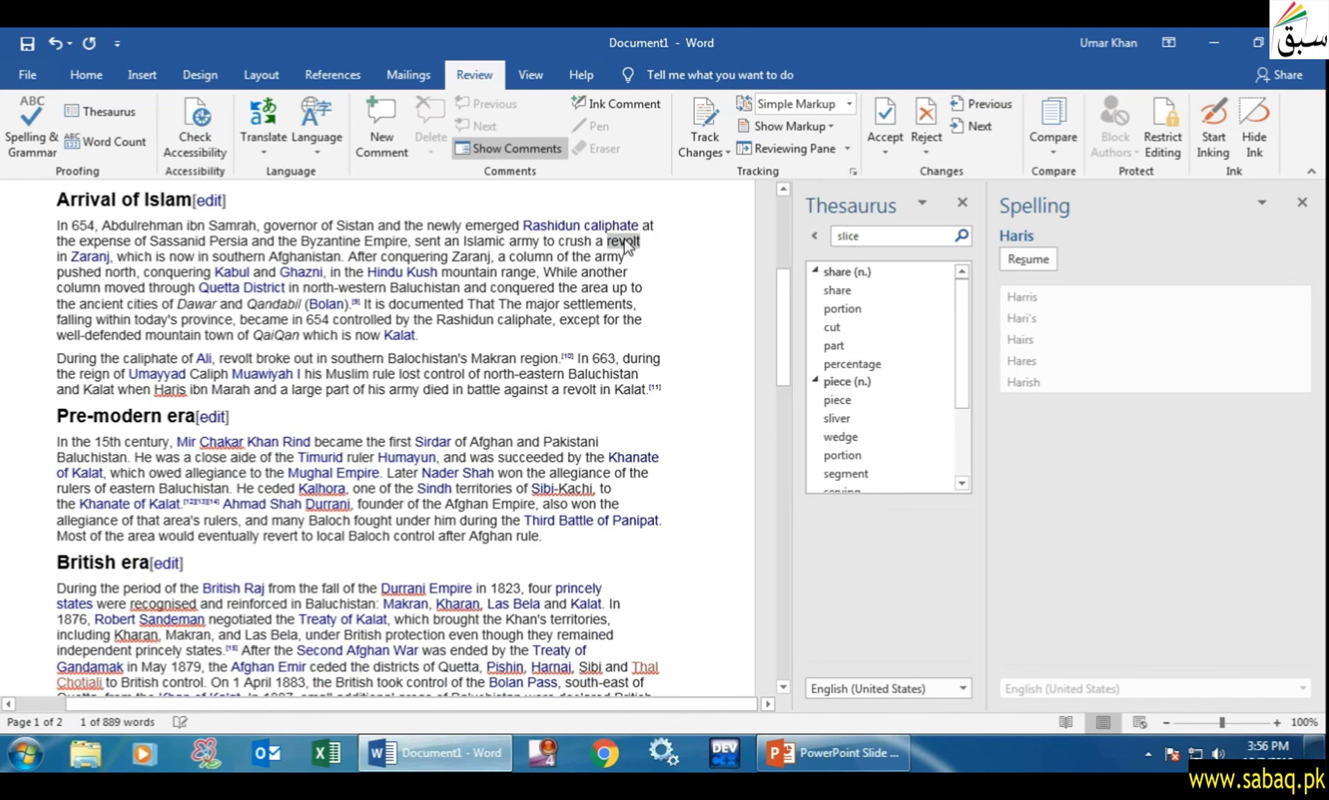
{"action": "right_click", "coordinate": [641, 240]}
{"action": "key", "text": "Escape"}
{"action": "double_click", "coordinate": [845, 235]}
{"action": "right_click", "coordinate": [846, 236]}
{"action": "left_click", "coordinate": [814, 293]}
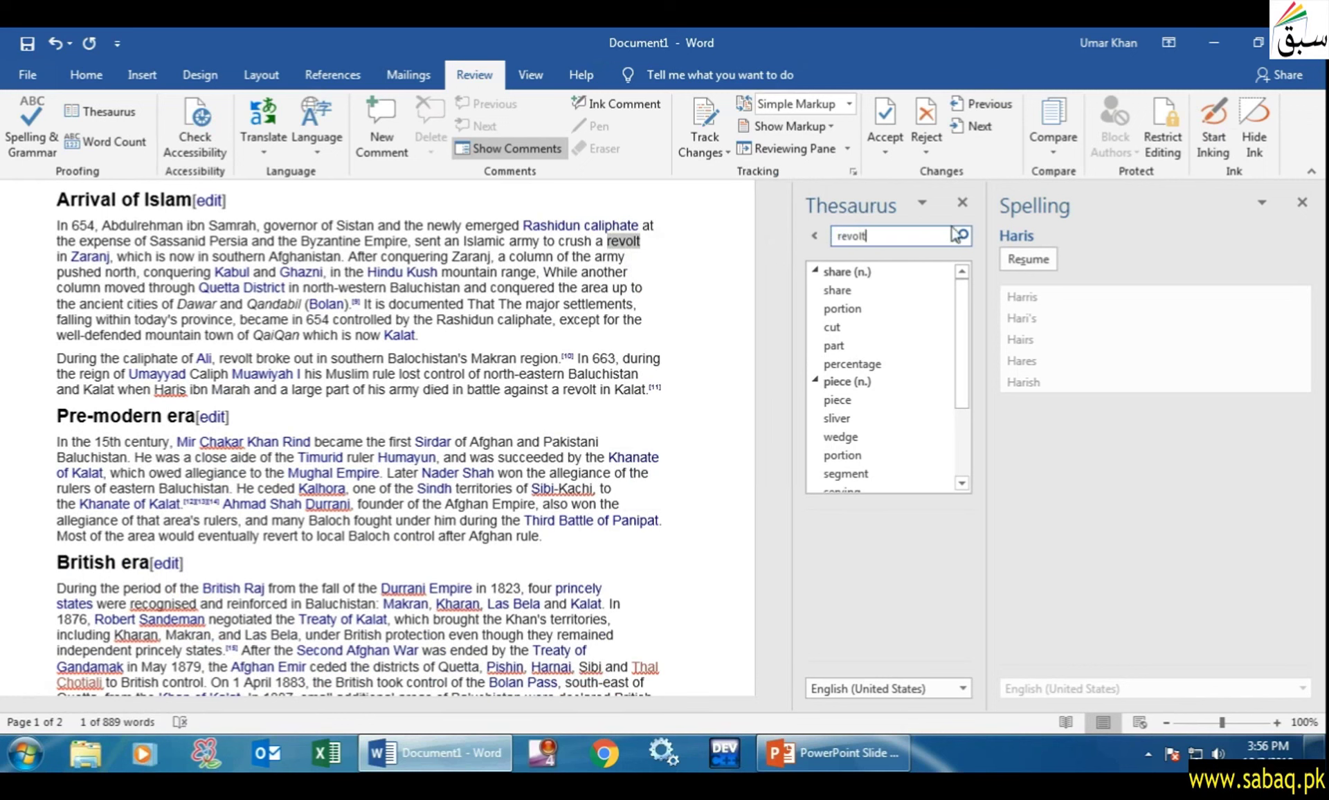
{"action": "left_click", "coordinate": [962, 236]}
{"action": "mouse_move", "coordinate": [862, 309]}
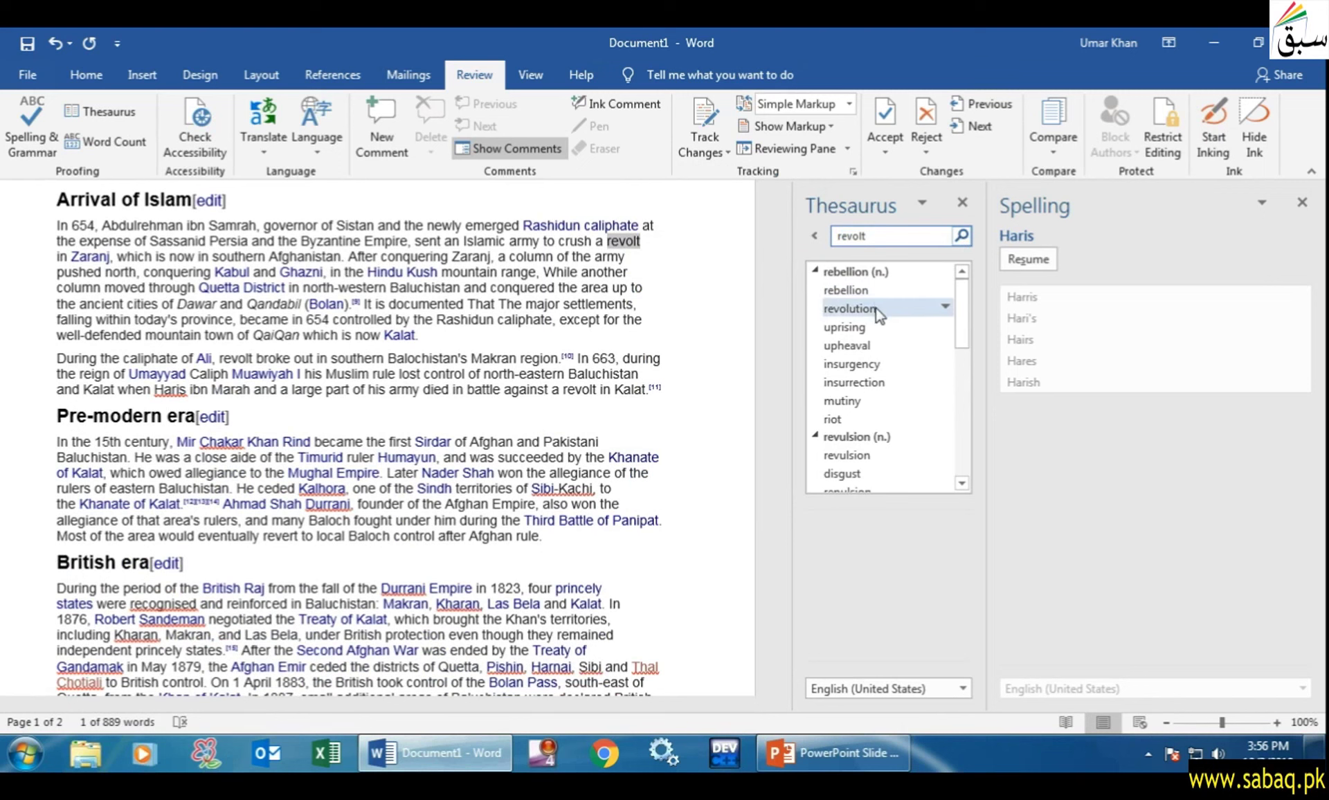
Replace 'revolt' with 'rebellion' so the text reads 'a rebellion'.
{"action": "left_click", "coordinate": [656, 244]}
{"action": "key", "text": "BackSpace"}
{"action": "key", "text": "BackSpace"}
{"action": "key", "text": "BackSpace"}
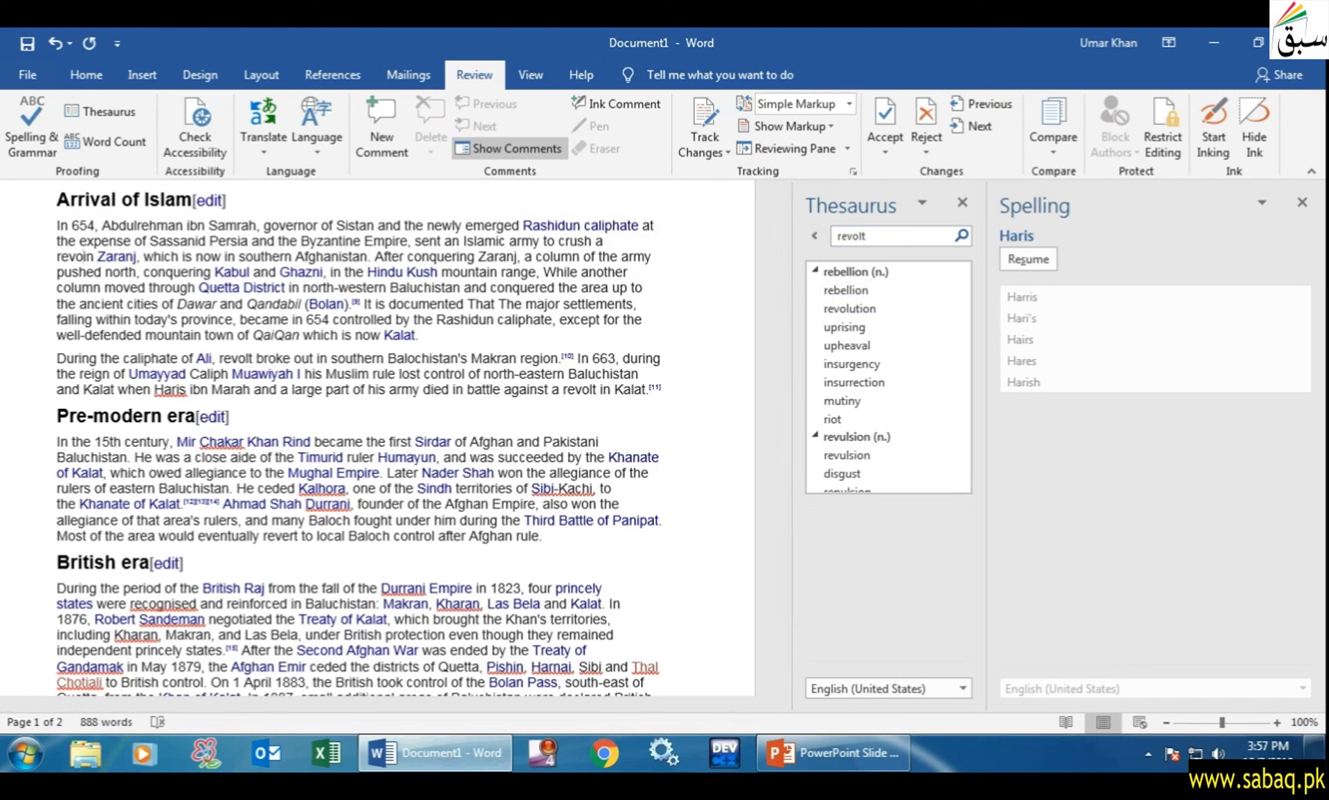
{"action": "key", "text": "BackSpace"}
{"action": "key", "text": "BackSpace"}
{"action": "key", "text": "BackSpace"}
{"action": "key", "text": "BackSpace"}
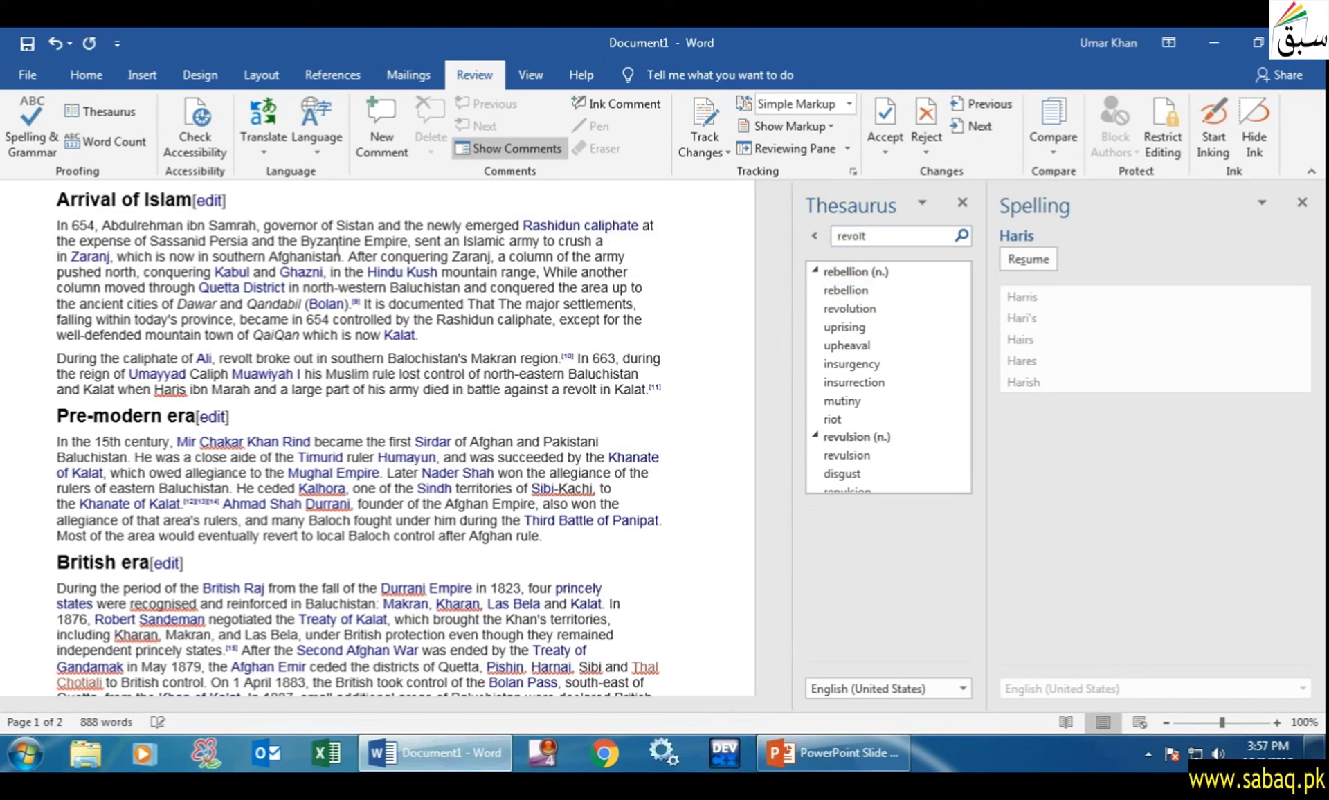
{"action": "mouse_move", "coordinate": [850, 309]}
{"action": "type", "text": "rebellion"}
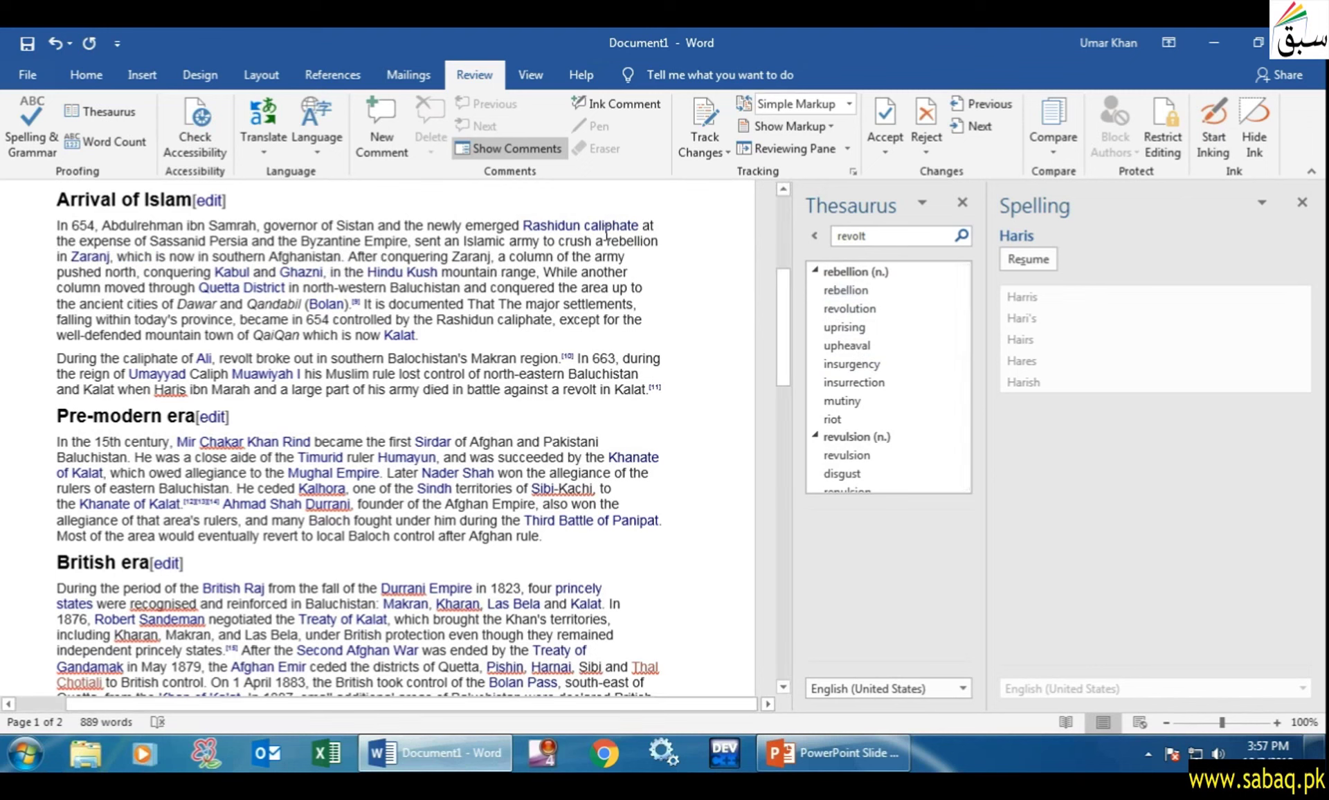
{"action": "left_click_drag", "start_coordinate": [603, 241], "coordinate": [648, 246]}
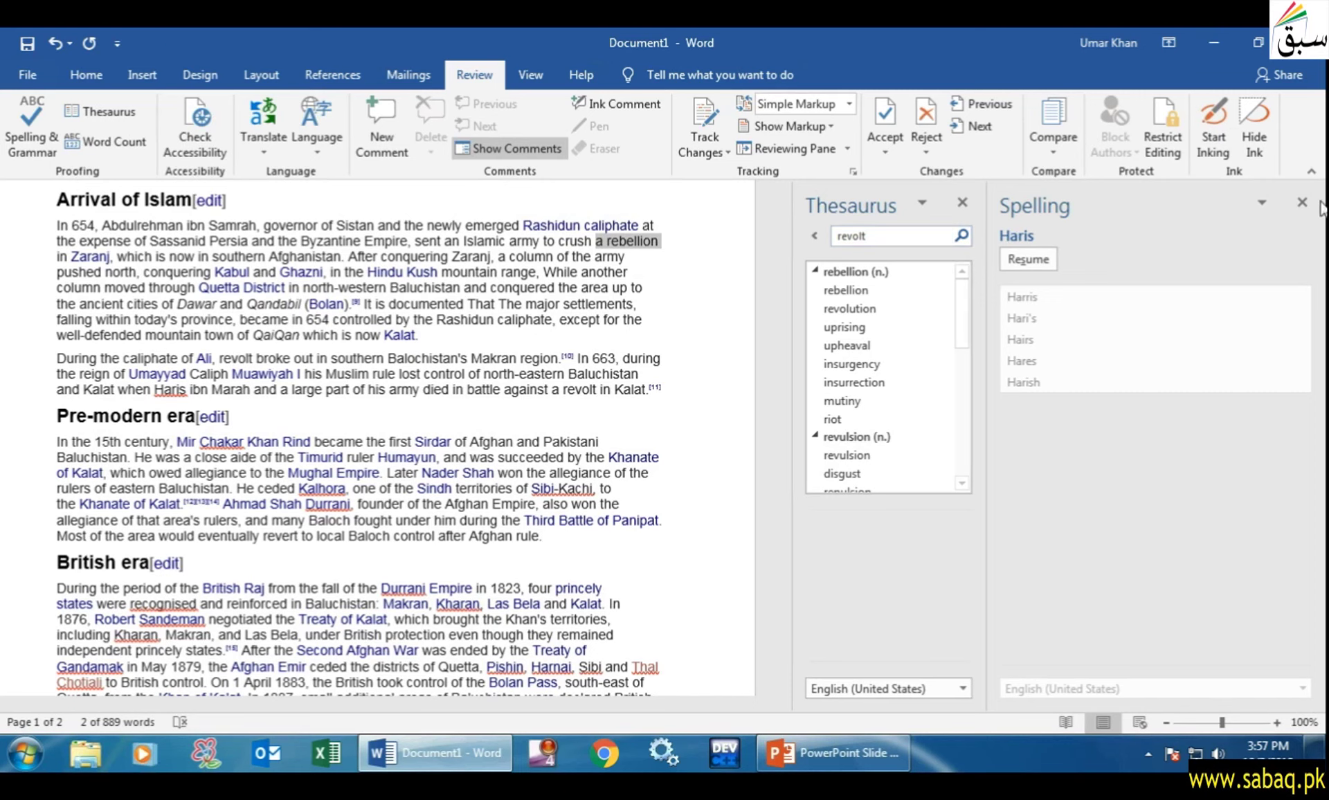
Minimize Word and bring the PowerPoint slide show back to the front.
{"action": "left_click", "coordinate": [1214, 46]}
{"action": "left_click", "coordinate": [831, 760]}
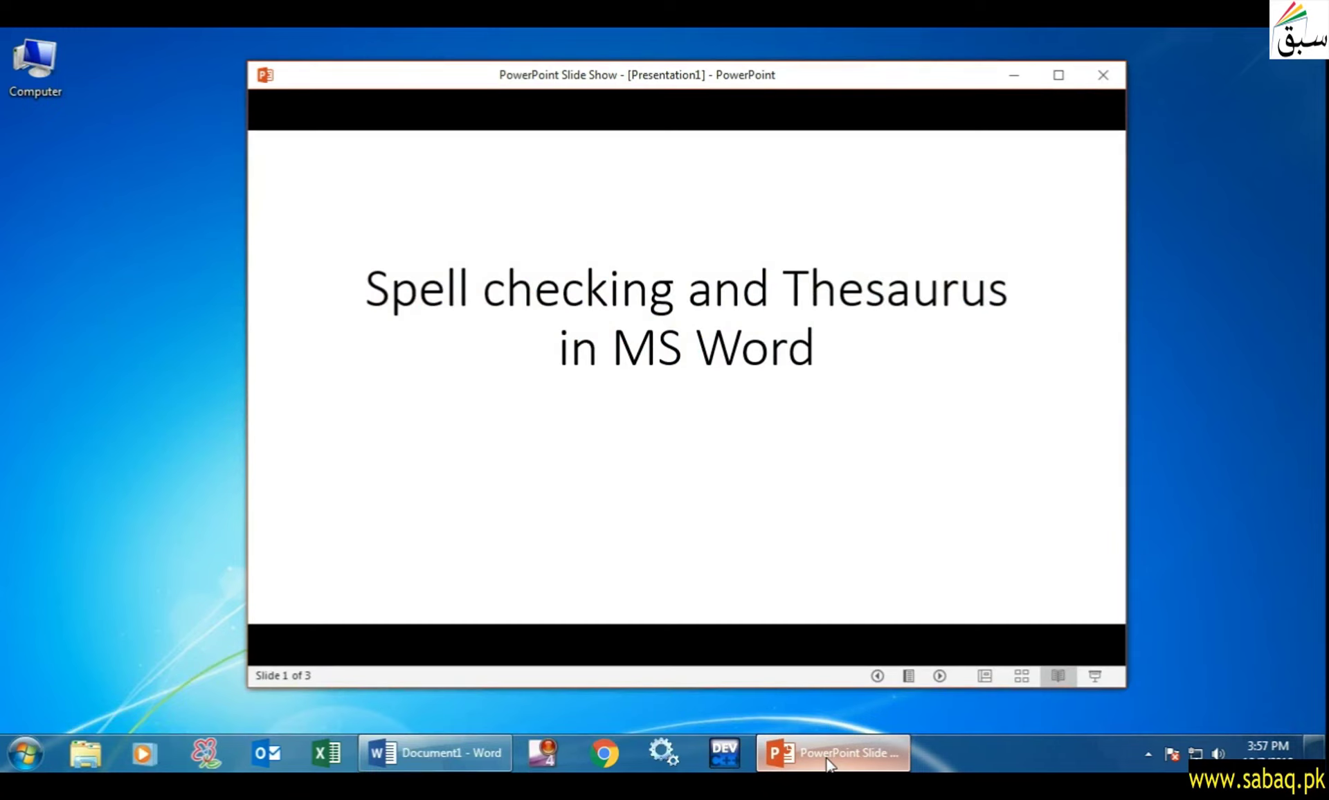